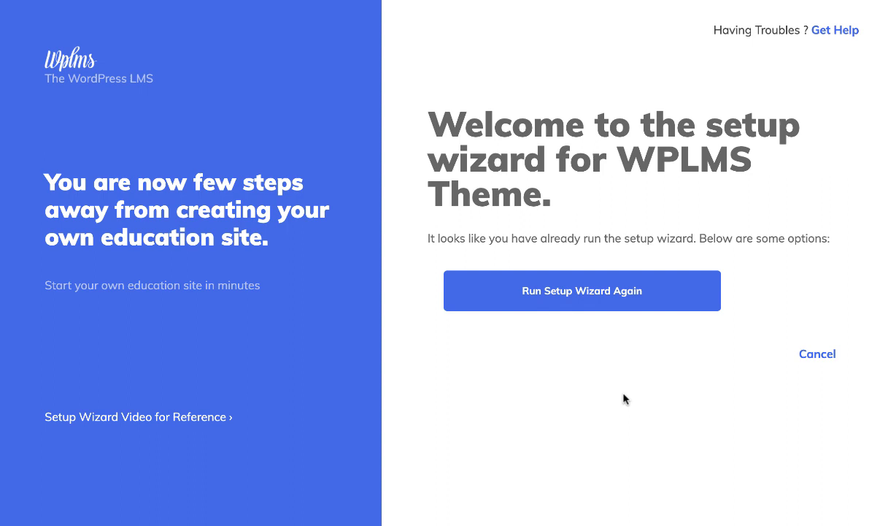
Run the WPLMS setup wizard again and accept the theme style to reach the feature selection
{"action": "left_click", "coordinate": [624, 398]}
{"action": "left_click", "coordinate": [538, 304]}
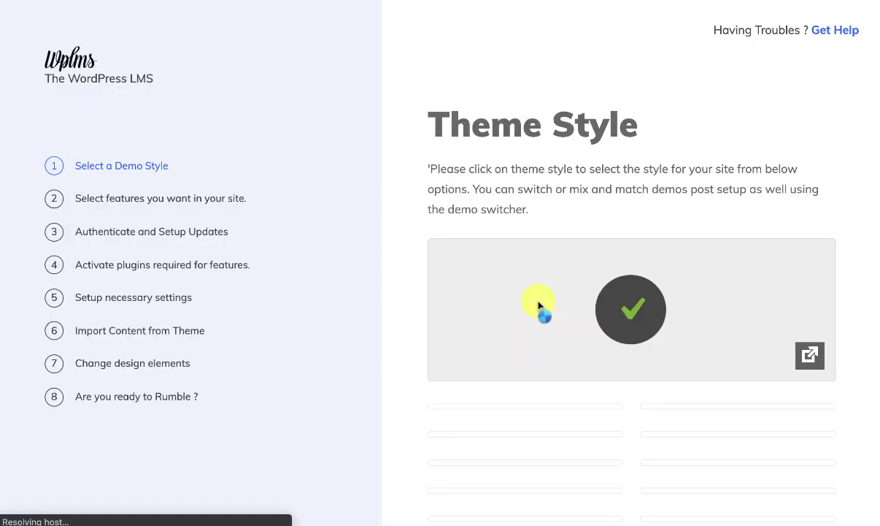
{"action": "scroll", "coordinate": [534, 299], "scroll_direction": "down", "scroll_amount": 10}
{"action": "left_click", "coordinate": [703, 357]}
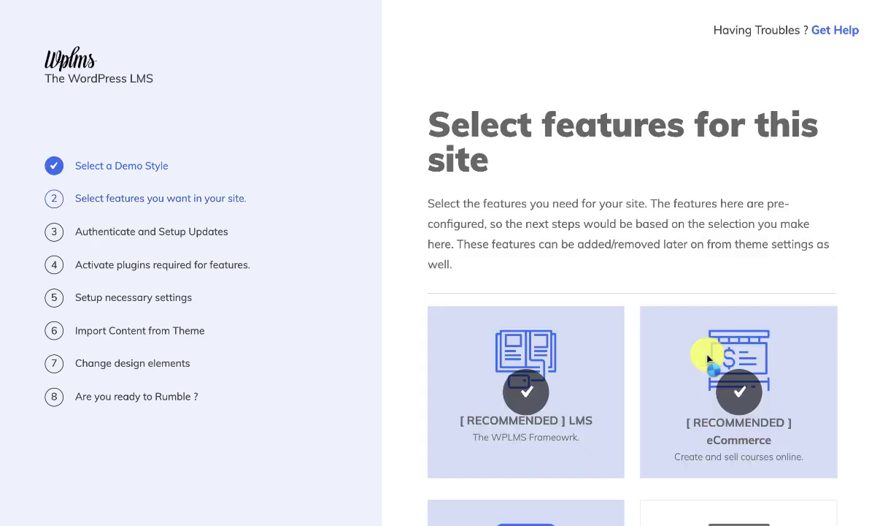
Enable the Calendar feature for the site
{"action": "scroll", "coordinate": [688, 241], "scroll_direction": "down", "scroll_amount": 5}
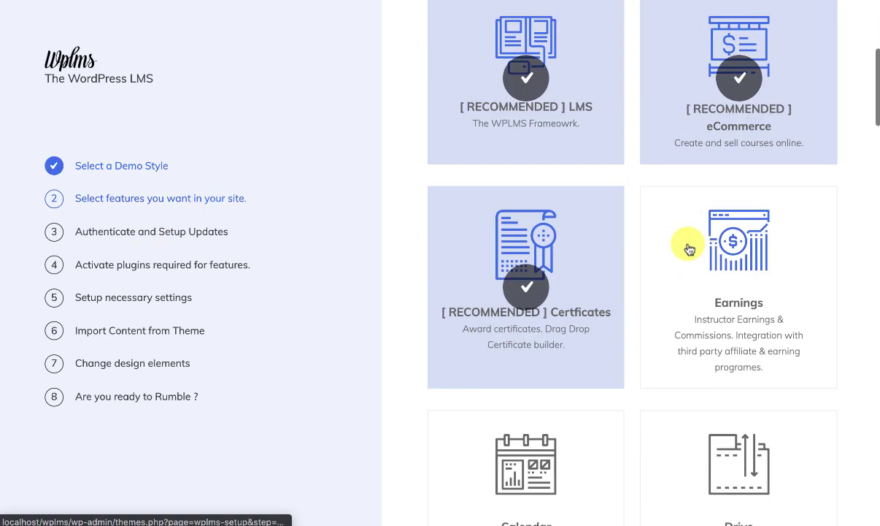
{"action": "scroll", "coordinate": [689, 249], "scroll_direction": "down", "scroll_amount": 3}
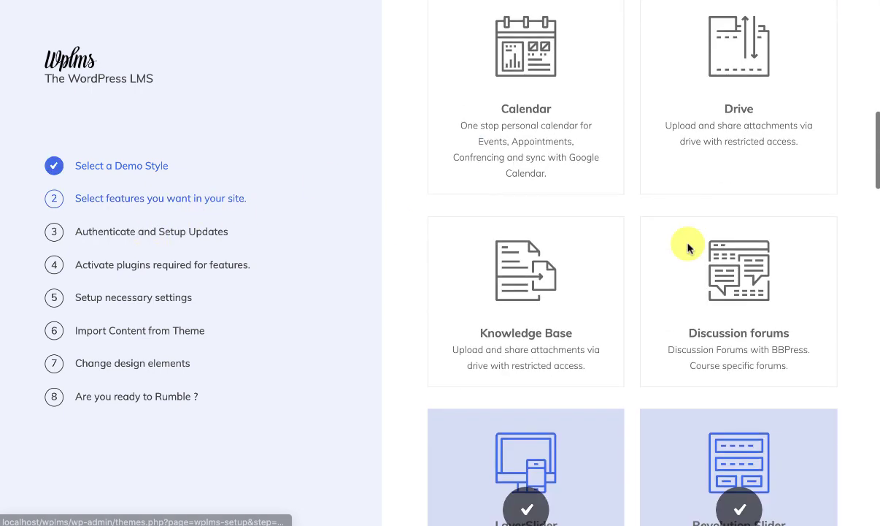
{"action": "left_click", "coordinate": [544, 158]}
{"action": "scroll", "coordinate": [549, 158], "scroll_direction": "up", "scroll_amount": 1}
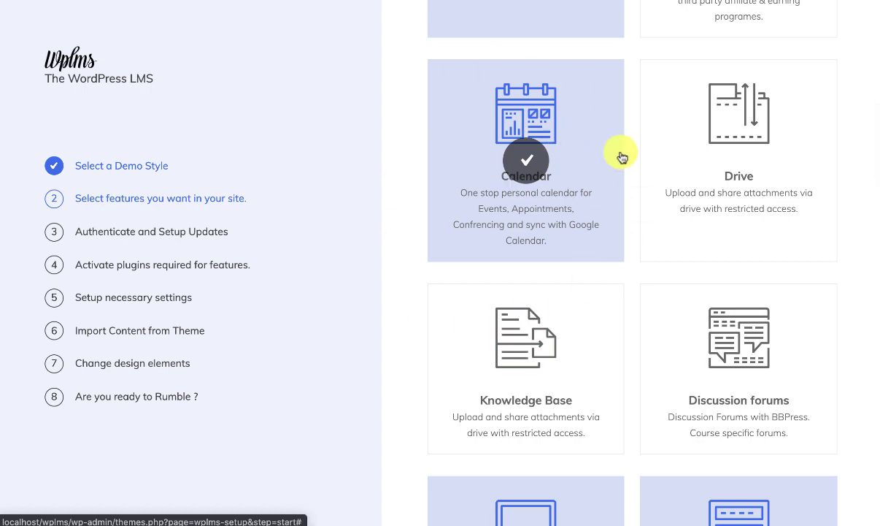
Confirm the feature selection, pass the update authentication and review the plugins required for installation
{"action": "scroll", "coordinate": [568, 244], "scroll_direction": "down", "scroll_amount": 15}
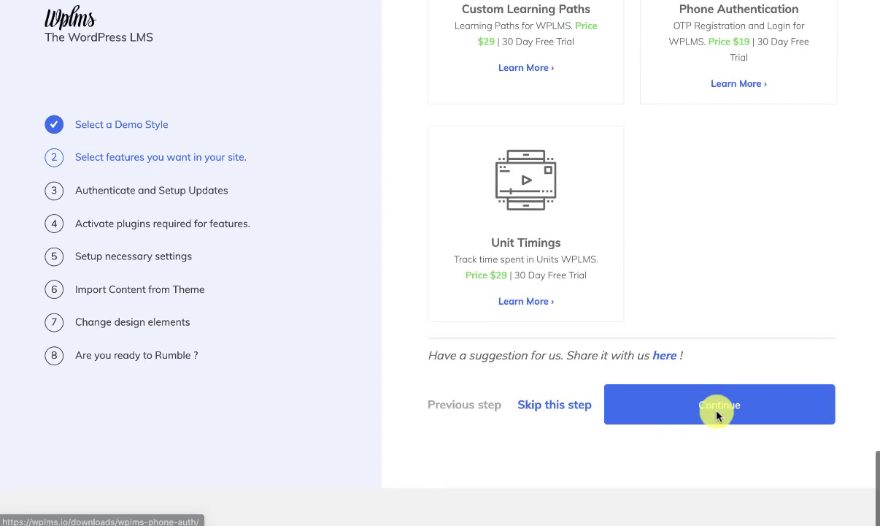
{"action": "left_click", "coordinate": [683, 438]}
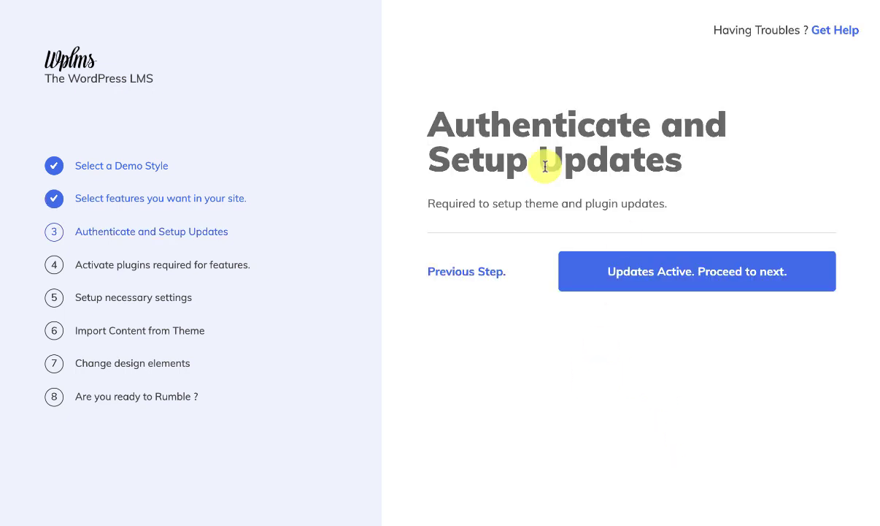
{"action": "left_click_drag", "start_coordinate": [72, 260], "coordinate": [230, 265]}
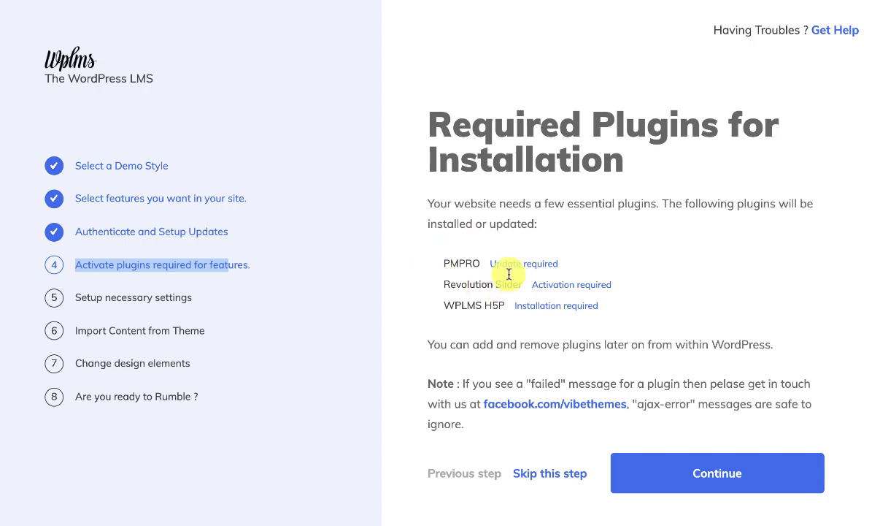
{"action": "left_click_drag", "start_coordinate": [432, 286], "coordinate": [496, 285]}
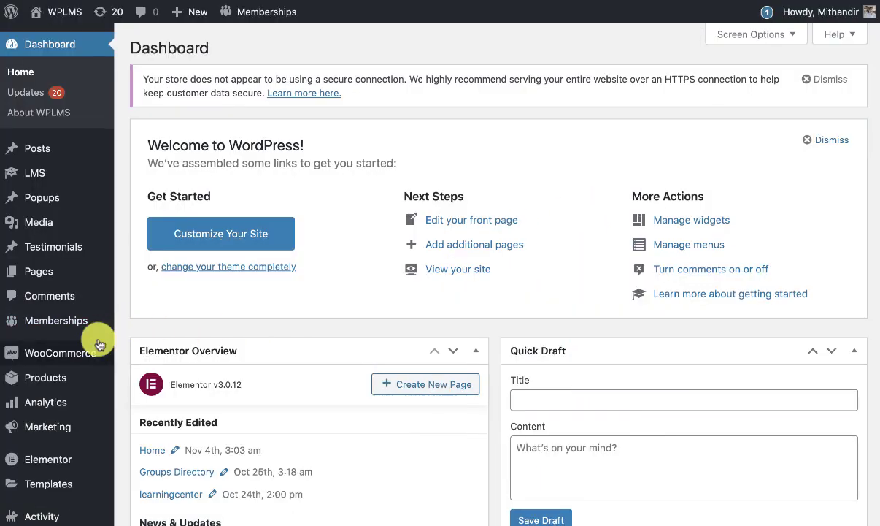
Open the WordPress menu editor on the VibeBP Profile Menu and collapse the screen options
{"action": "scroll", "coordinate": [73, 453], "scroll_direction": "down", "scroll_amount": 4}
{"action": "mouse_move", "coordinate": [26, 462]}
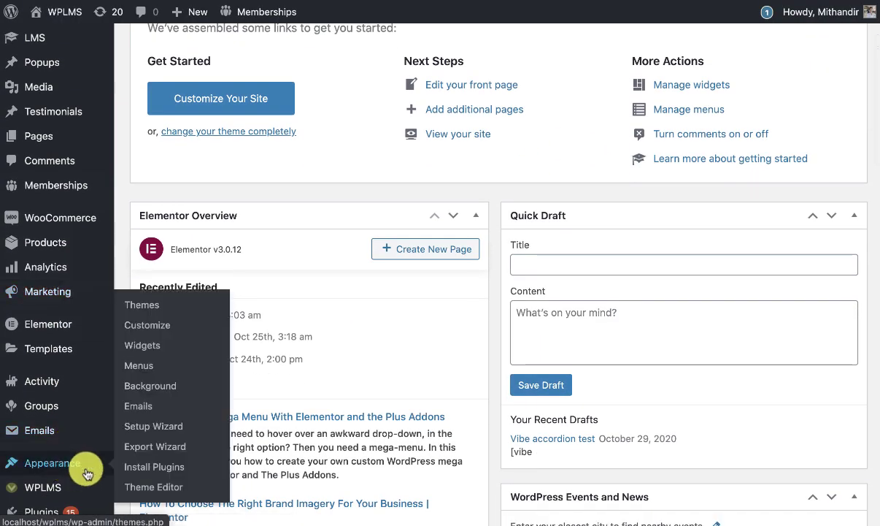
{"action": "left_click", "coordinate": [143, 367]}
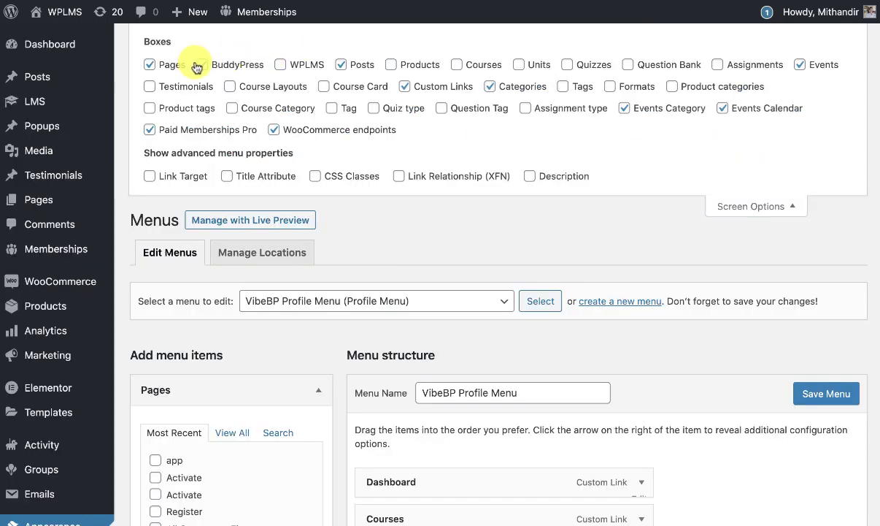
{"action": "left_click", "coordinate": [776, 212]}
{"action": "scroll", "coordinate": [584, 181], "scroll_direction": "down", "scroll_amount": 3}
Tick Calendar among the BuddyPress logged-in links and check the Calendar entry in the profile menu structure
{"action": "left_click", "coordinate": [296, 184]}
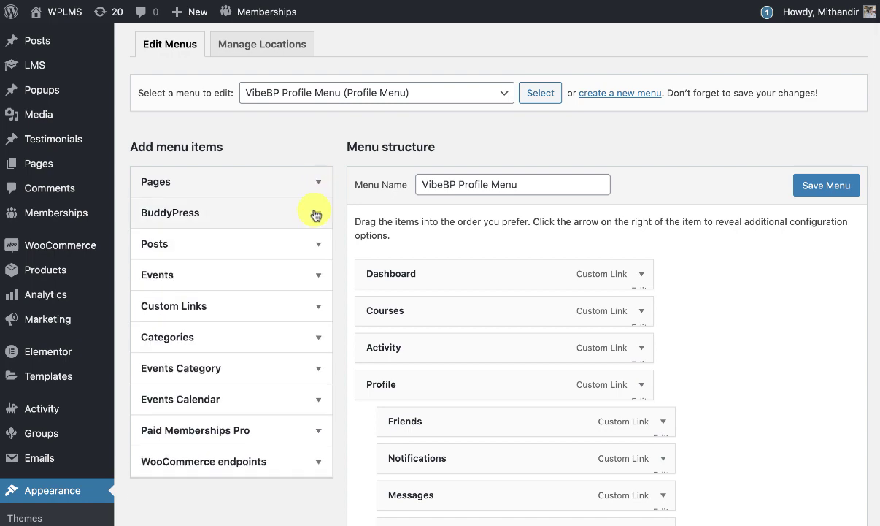
{"action": "left_click", "coordinate": [315, 215]}
{"action": "scroll", "coordinate": [252, 356], "scroll_direction": "down", "scroll_amount": 2}
{"action": "scroll", "coordinate": [251, 356], "scroll_direction": "down", "scroll_amount": 2}
{"action": "left_click", "coordinate": [176, 361]}
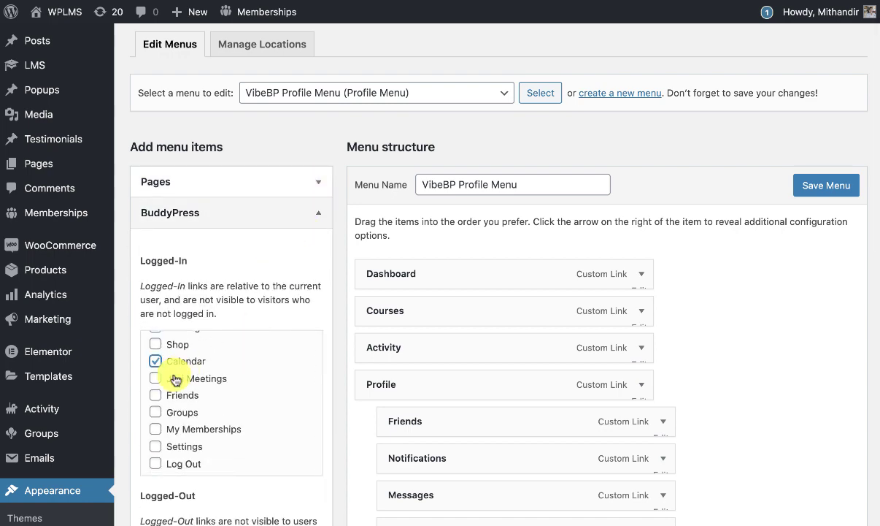
{"action": "scroll", "coordinate": [370, 338], "scroll_direction": "down", "scroll_amount": 6}
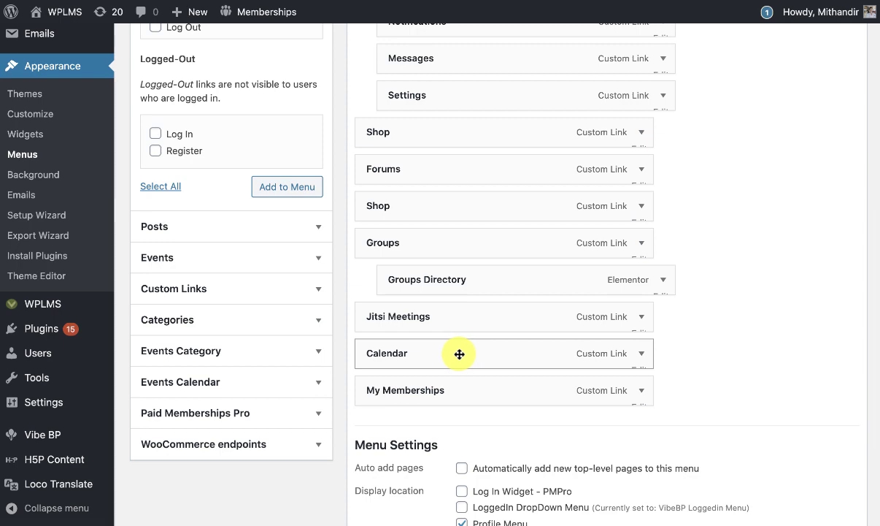
{"action": "scroll", "coordinate": [460, 354], "scroll_direction": "down", "scroll_amount": 3}
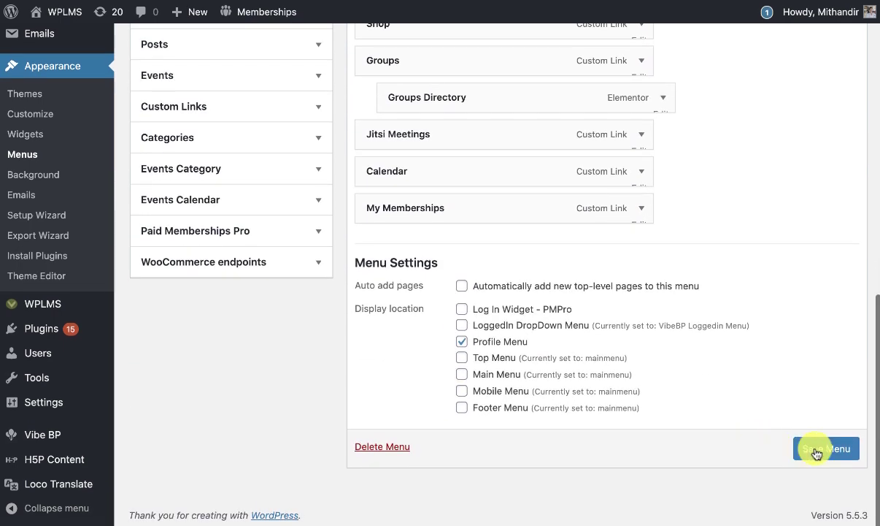
Open the Vibe BP plugin settings
{"action": "mouse_move", "coordinate": [44, 435]}
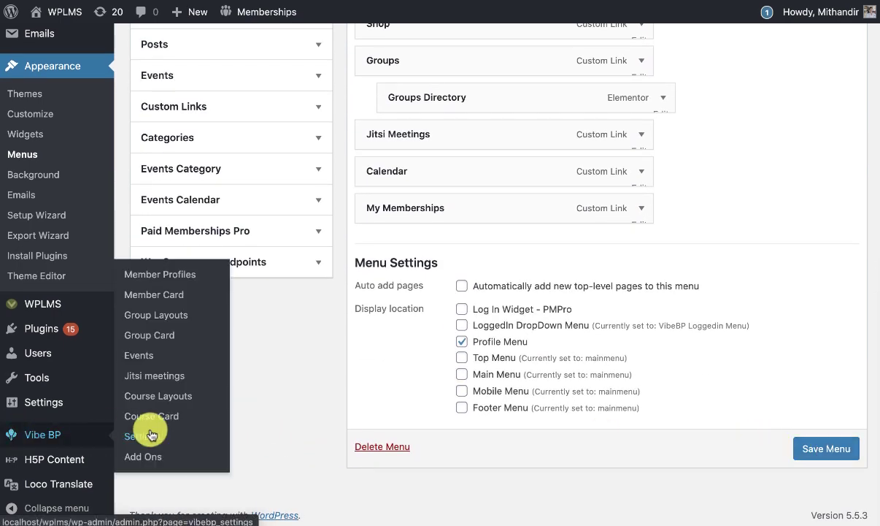
{"action": "left_click", "coordinate": [141, 434]}
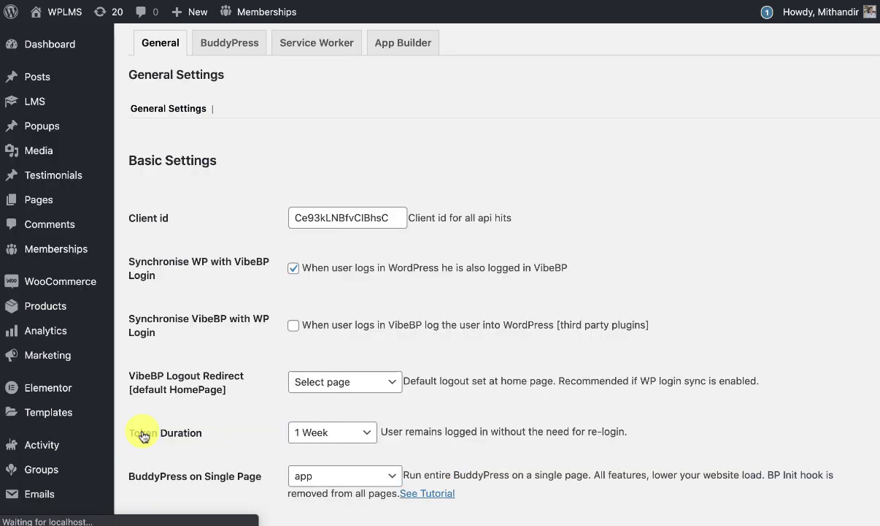
{"action": "left_click", "coordinate": [228, 59]}
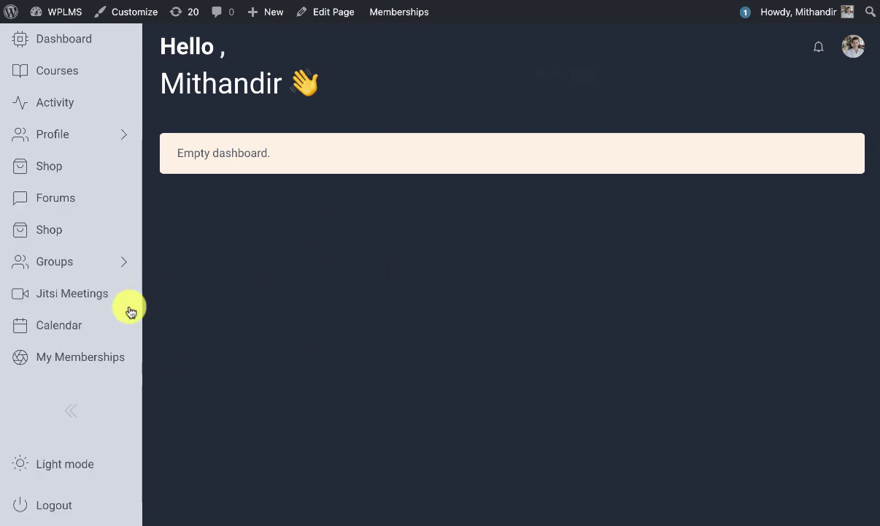
Open the member profile's Calendar and view the events by week, as a list and by month
{"action": "left_click", "coordinate": [64, 327]}
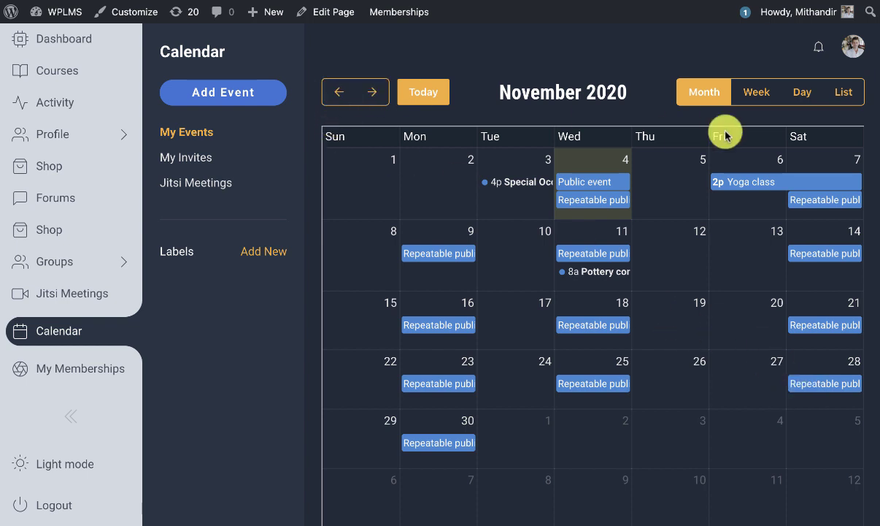
{"action": "left_click", "coordinate": [755, 93]}
{"action": "scroll", "coordinate": [557, 233], "scroll_direction": "down", "scroll_amount": 5}
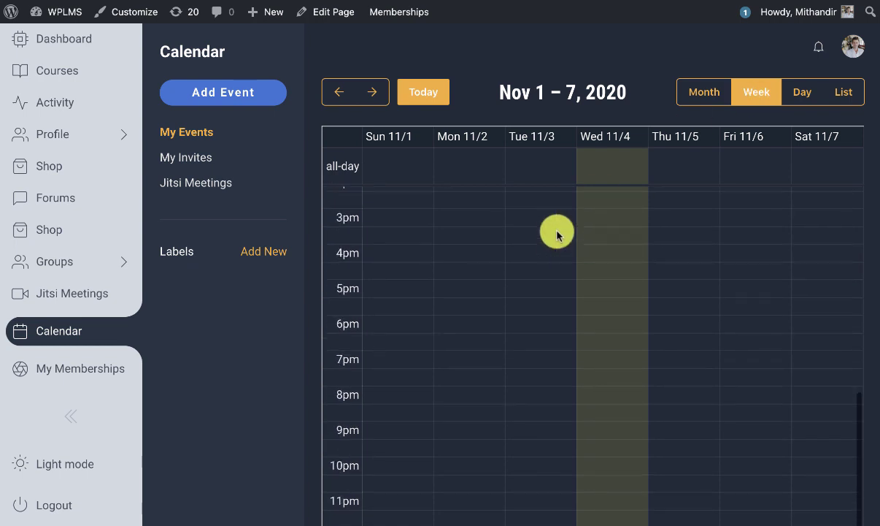
{"action": "scroll", "coordinate": [557, 234], "scroll_direction": "up", "scroll_amount": 2}
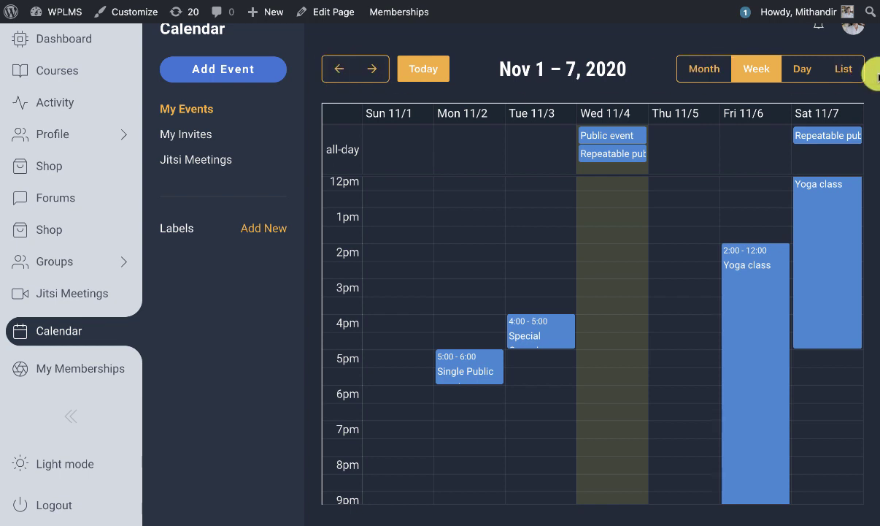
{"action": "left_click", "coordinate": [847, 67]}
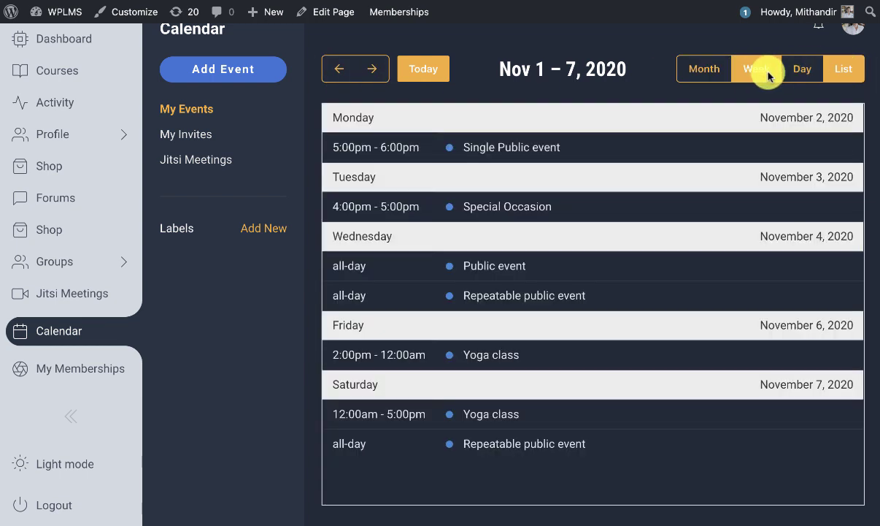
{"action": "left_click", "coordinate": [685, 70]}
{"action": "scroll", "coordinate": [543, 265], "scroll_direction": "up", "scroll_amount": 1}
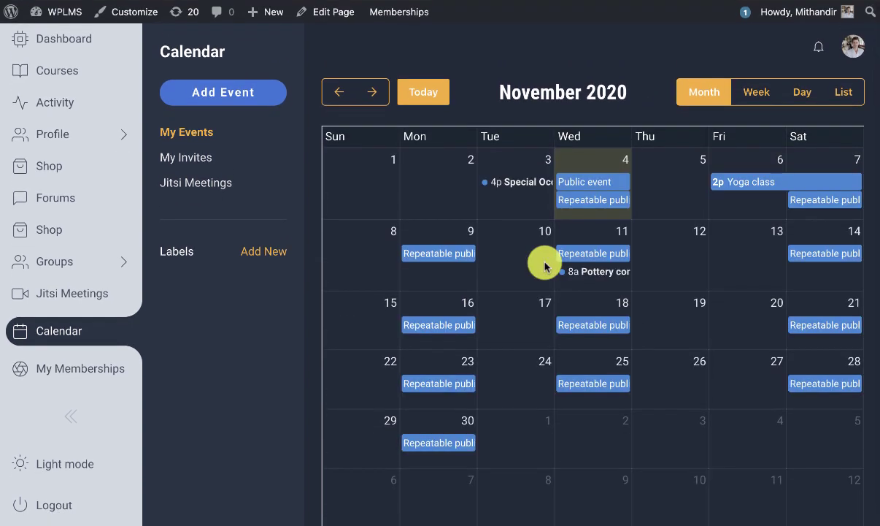
View the details of the Pottery competition event on November 11 and close them
{"action": "left_click", "coordinate": [583, 284]}
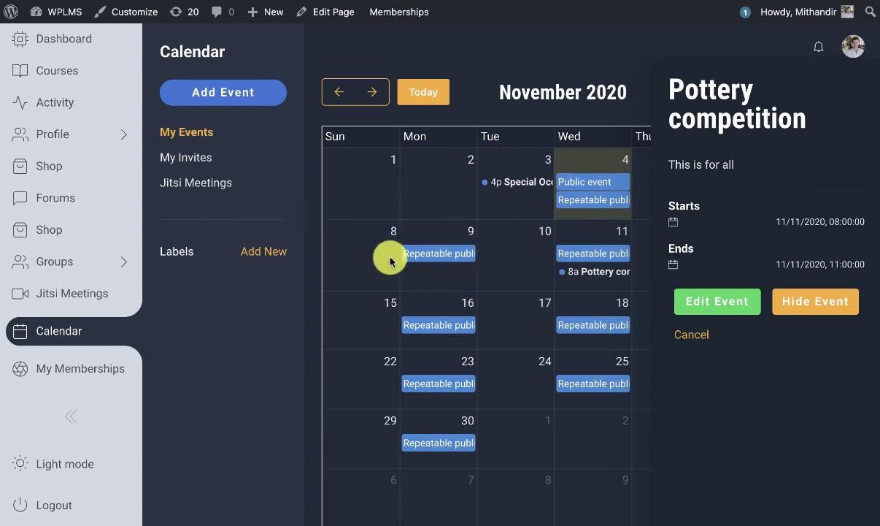
{"action": "left_click", "coordinate": [707, 332]}
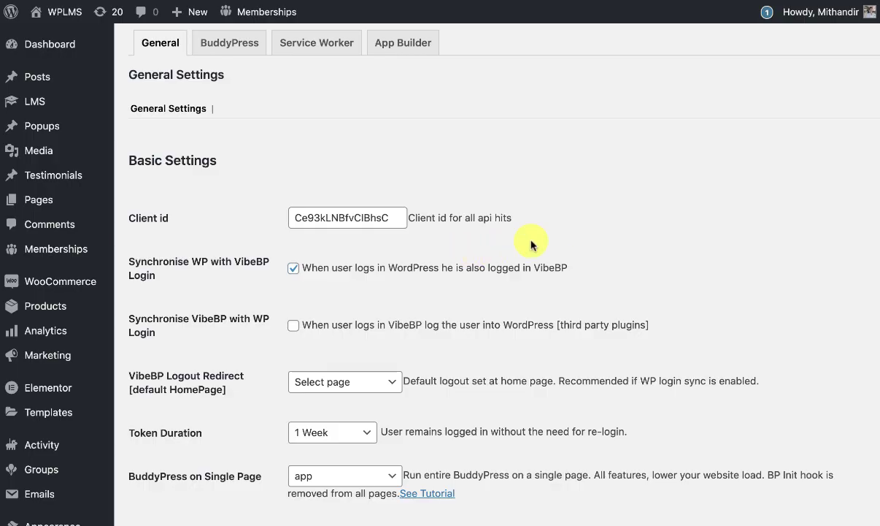
In the Vibe BP general settings, inspect the role options for who can create calendar events, leaving Instructor selected
{"action": "scroll", "coordinate": [531, 236], "scroll_direction": "down", "scroll_amount": 15}
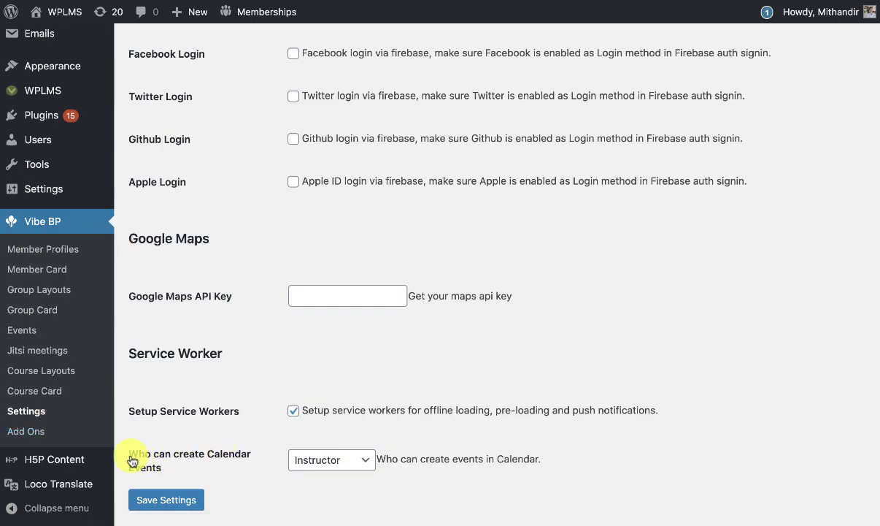
{"action": "left_click_drag", "start_coordinate": [132, 460], "coordinate": [163, 466]}
{"action": "left_click", "coordinate": [356, 462]}
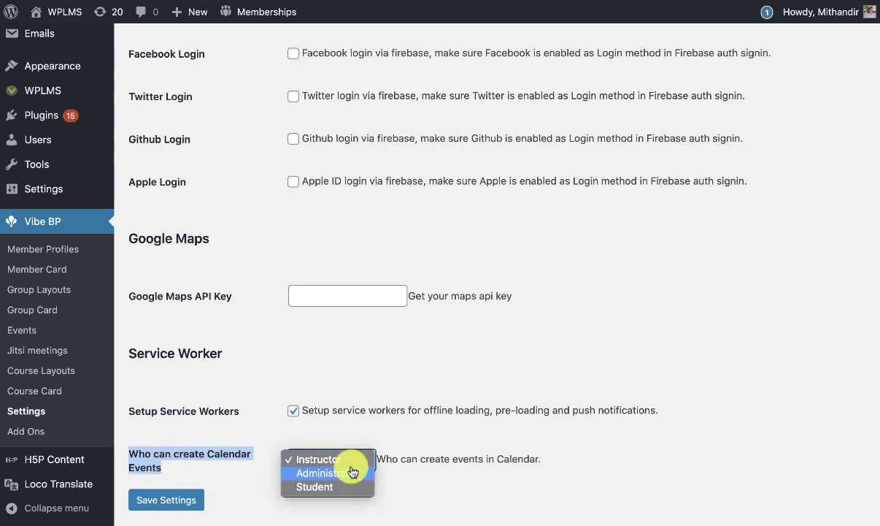
{"action": "left_click", "coordinate": [472, 478]}
{"action": "left_click", "coordinate": [354, 462]}
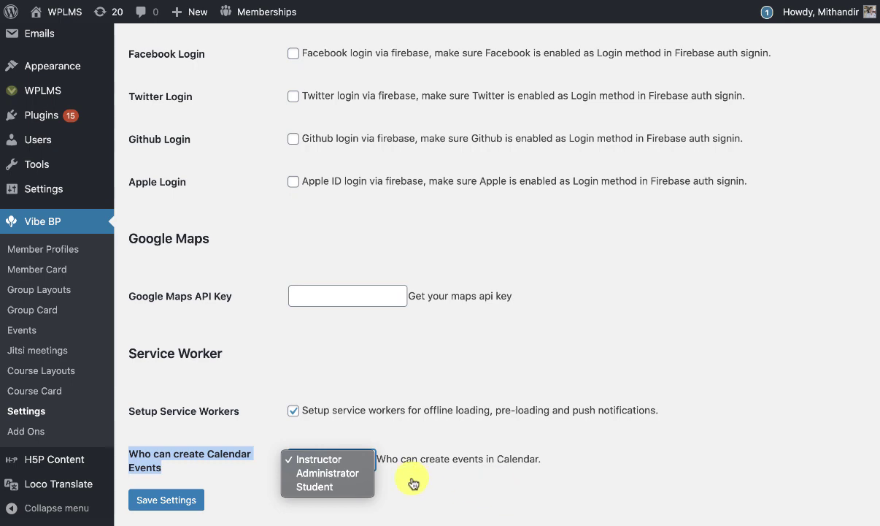
{"action": "left_click", "coordinate": [482, 443]}
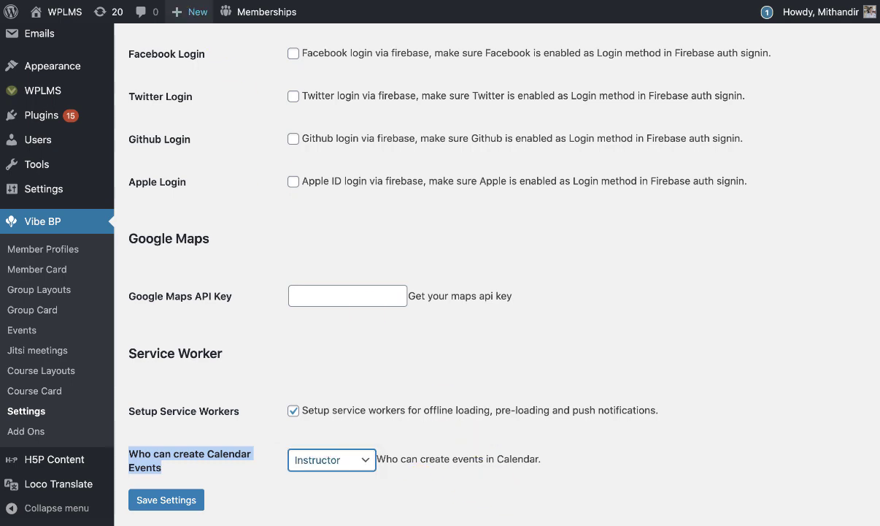
Start a new calendar event in the member profile and title it "Yoga Class"
{"action": "mouse_move", "coordinate": [190, 10]}
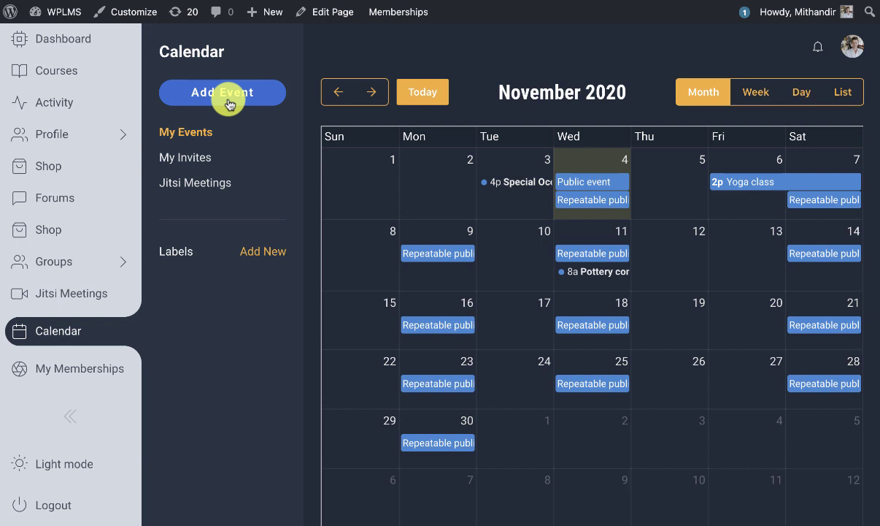
{"action": "left_click", "coordinate": [228, 100]}
{"action": "left_click", "coordinate": [454, 90]}
{"action": "scroll", "coordinate": [499, 286], "scroll_direction": "down", "scroll_amount": 1}
{"action": "scroll", "coordinate": [501, 283], "scroll_direction": "up", "scroll_amount": 1}
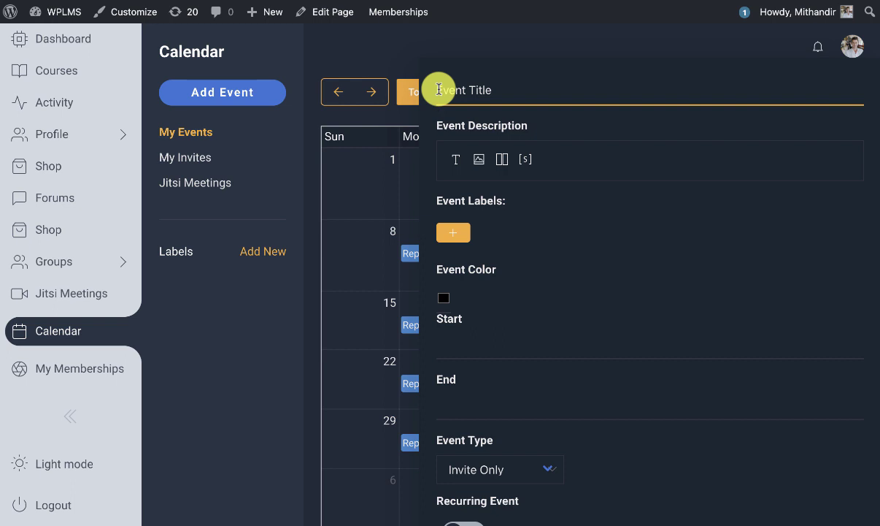
{"action": "type", "text": "Yoga Class"}
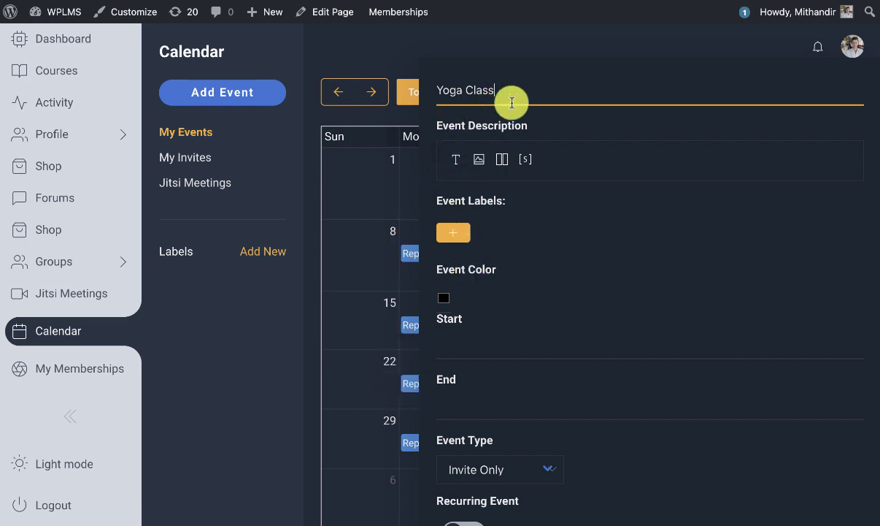
Fill the event description with a Lorem Ipsum text block, a large heading and two text columns, one with an image
{"action": "left_click", "coordinate": [454, 160]}
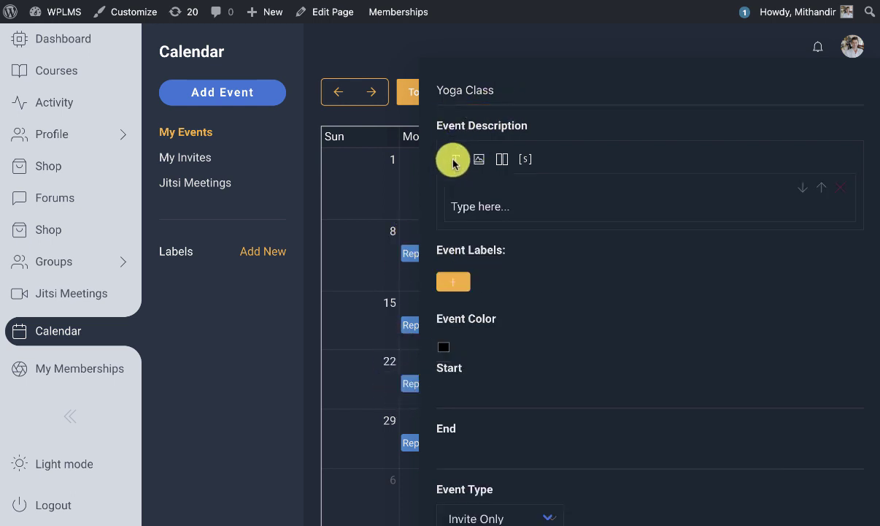
{"action": "left_click", "coordinate": [467, 211]}
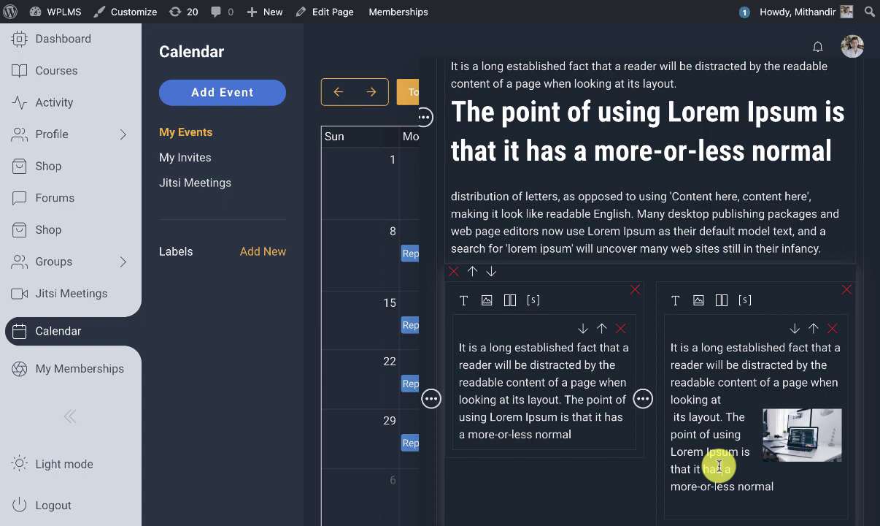
{"action": "scroll", "coordinate": [719, 465], "scroll_direction": "up", "scroll_amount": 3}
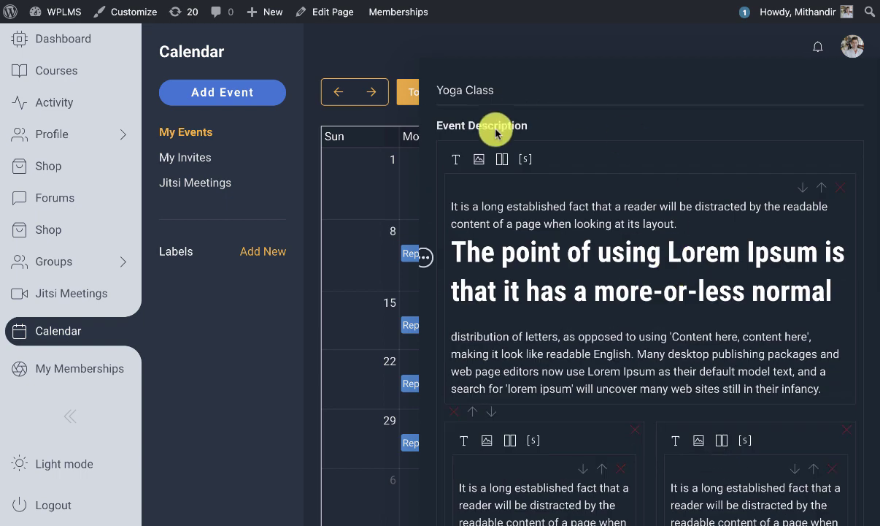
Examine the label option of the new event and the option for adding a new calendar label
{"action": "scroll", "coordinate": [582, 307], "scroll_direction": "down", "scroll_amount": 7}
{"action": "scroll", "coordinate": [582, 308], "scroll_direction": "up", "scroll_amount": 1}
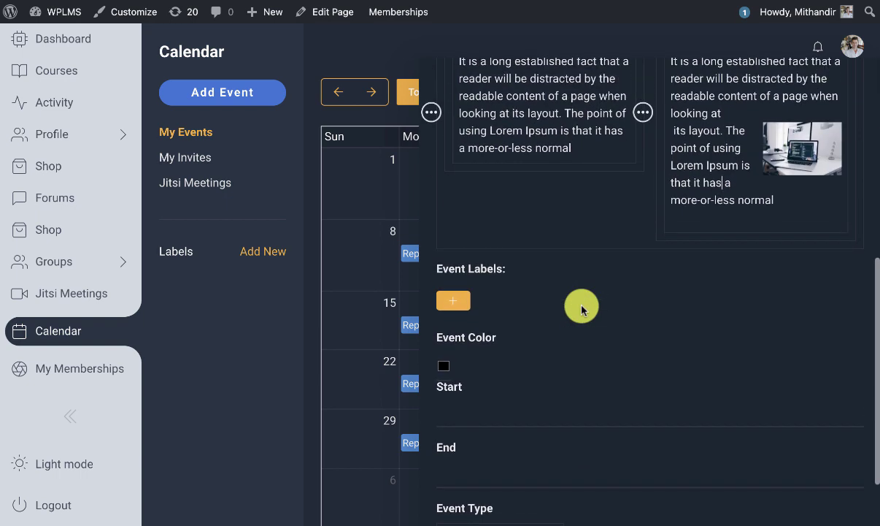
{"action": "left_click", "coordinate": [438, 304]}
{"action": "left_click", "coordinate": [453, 305]}
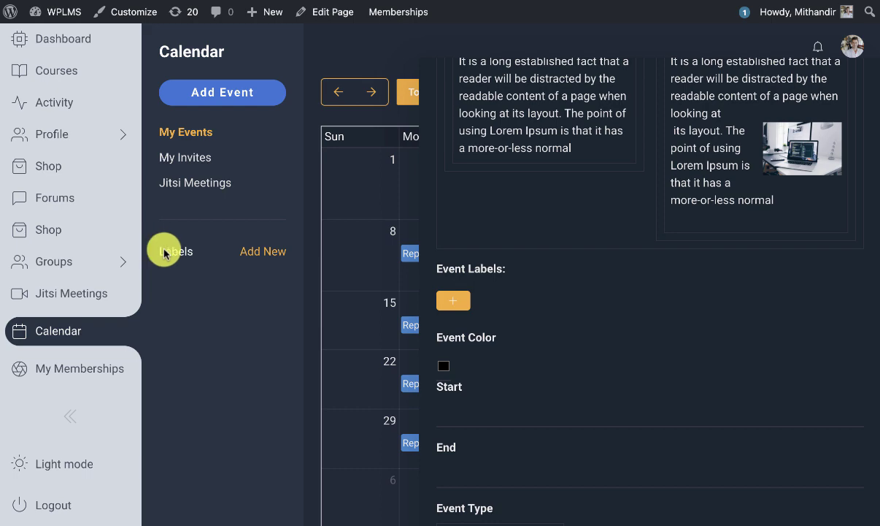
{"action": "left_click", "coordinate": [262, 253]}
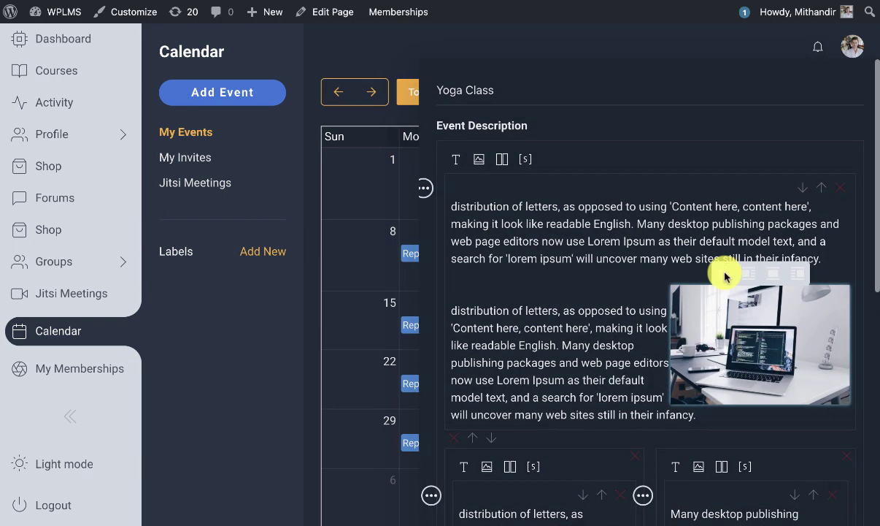
Review the text blocks, image and two columns in the Yoga Class event description
{"action": "scroll", "coordinate": [723, 273], "scroll_direction": "down", "scroll_amount": 3}
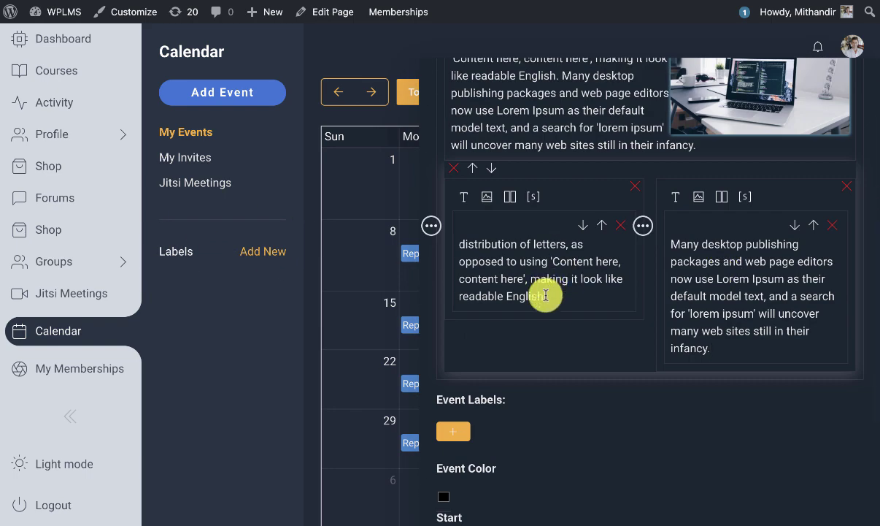
{"action": "scroll", "coordinate": [636, 162], "scroll_direction": "up", "scroll_amount": 2}
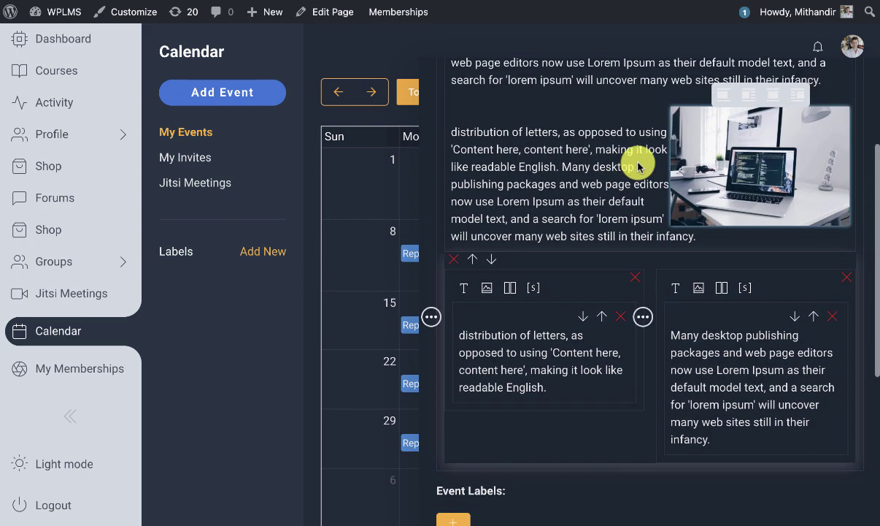
{"action": "scroll", "coordinate": [622, 364], "scroll_direction": "up", "scroll_amount": 4}
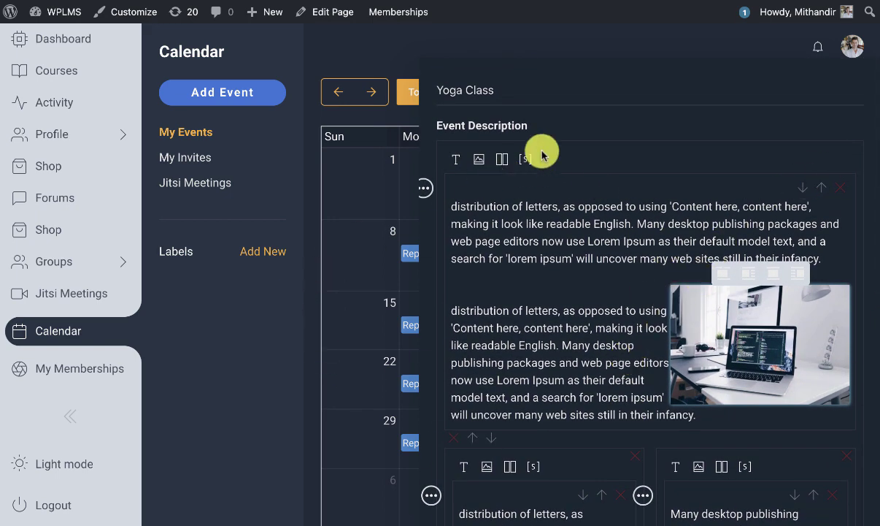
Set the event color to red, RGB 255, 46, 46
{"action": "scroll", "coordinate": [502, 281], "scroll_direction": "down", "scroll_amount": 10}
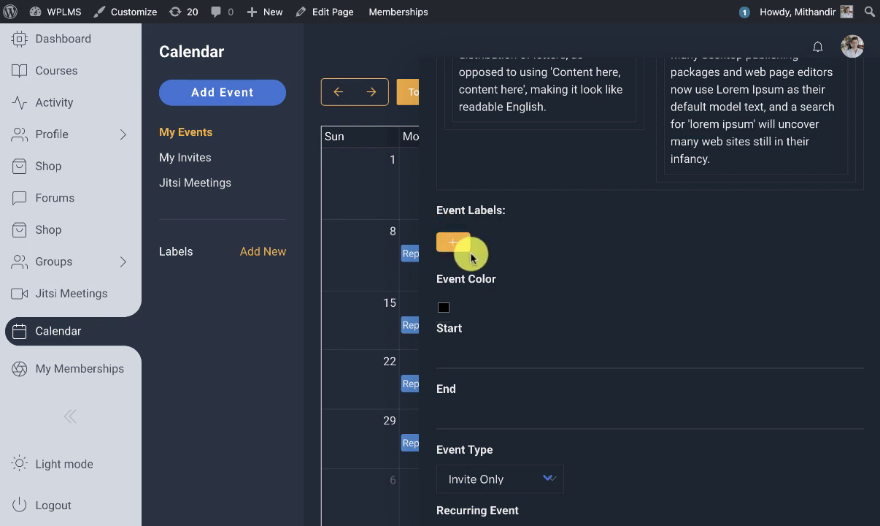
{"action": "scroll", "coordinate": [496, 254], "scroll_direction": "down", "scroll_amount": 1}
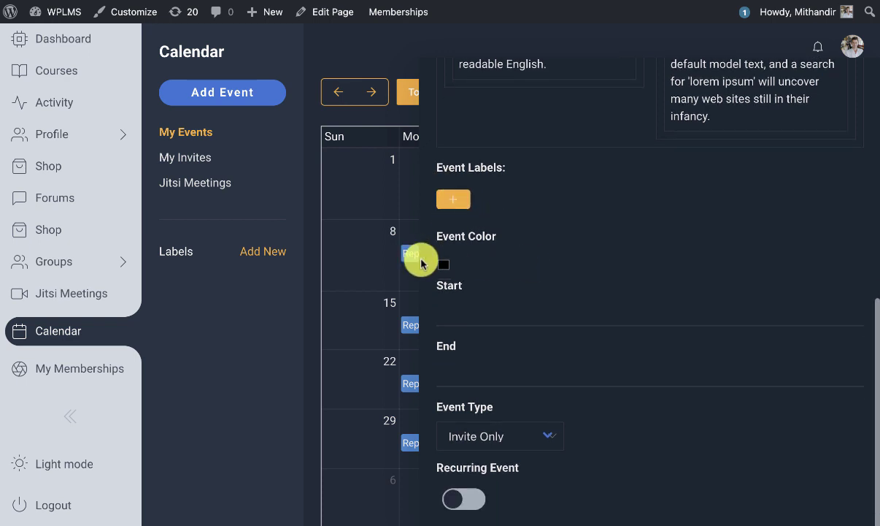
{"action": "left_click", "coordinate": [443, 265]}
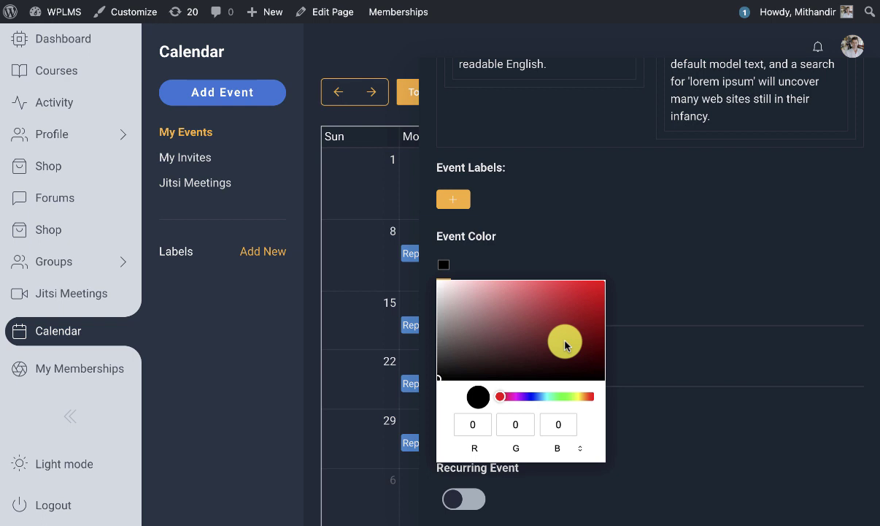
{"action": "left_click_drag", "start_coordinate": [566, 343], "coordinate": [571, 281]}
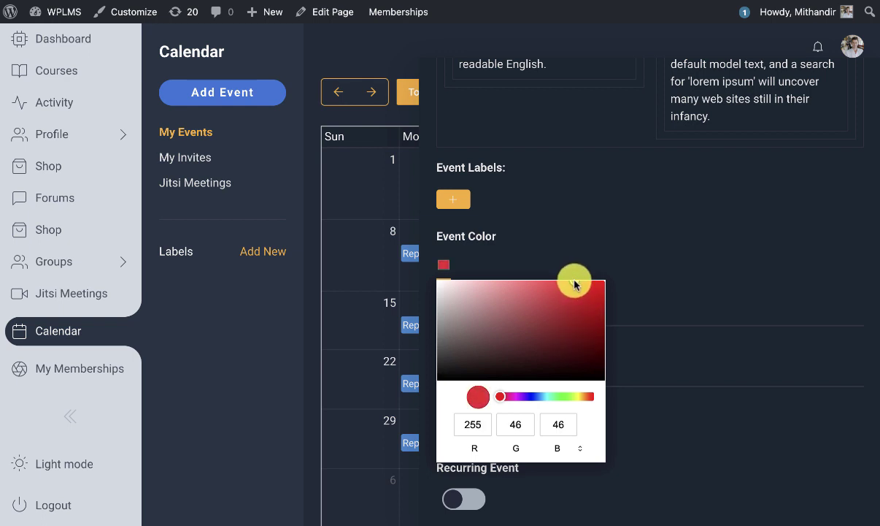
{"action": "left_click", "coordinate": [443, 261]}
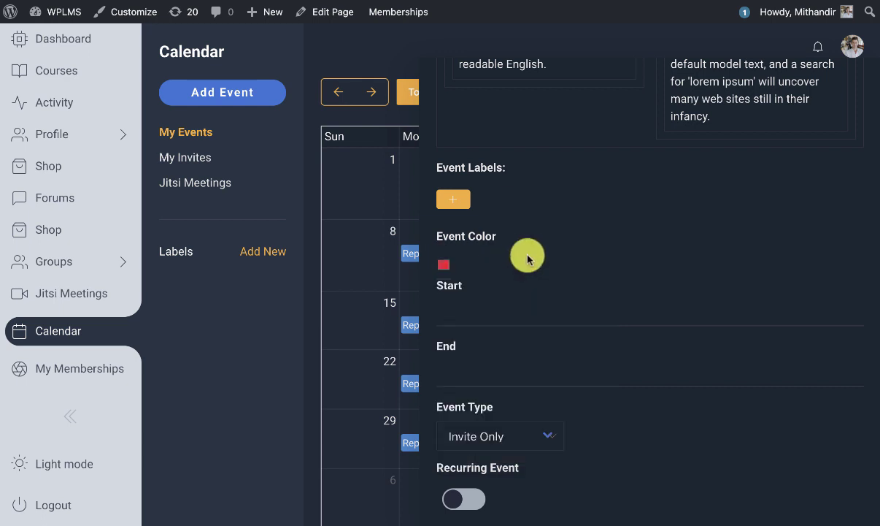
Set both the event's start and end to November 4, 2020 12:03 PM
{"action": "scroll", "coordinate": [612, 301], "scroll_direction": "down", "scroll_amount": 1}
{"action": "left_click", "coordinate": [460, 263]}
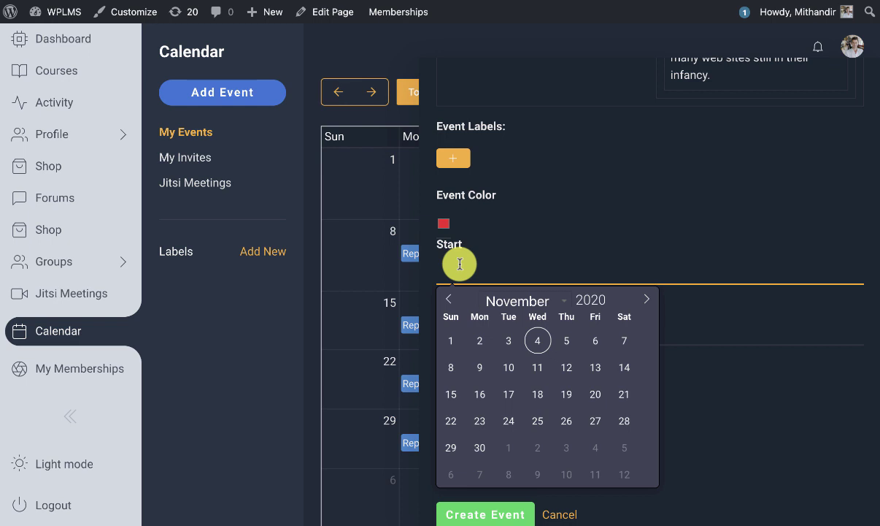
{"action": "left_click", "coordinate": [724, 339]}
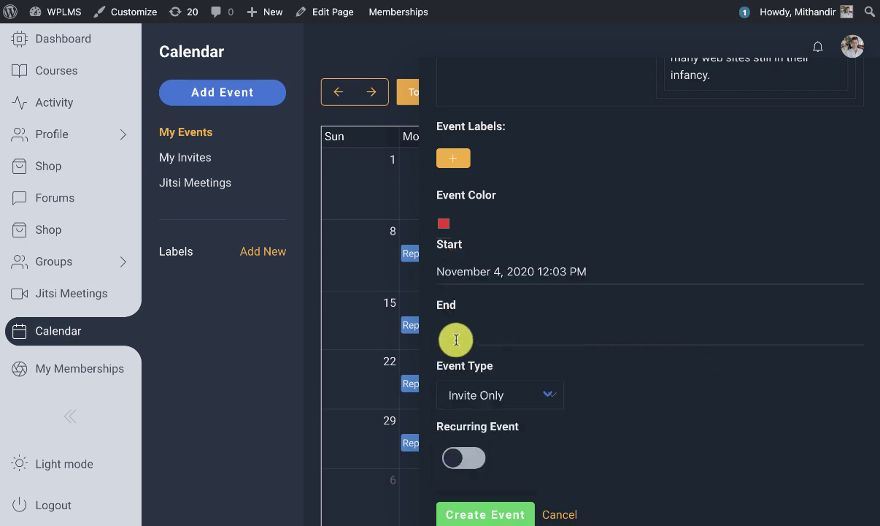
{"action": "left_click", "coordinate": [455, 338]}
{"action": "left_click", "coordinate": [541, 342]}
Set the event's start to November 5, 2020 5:03 PM
{"action": "left_click", "coordinate": [450, 272]}
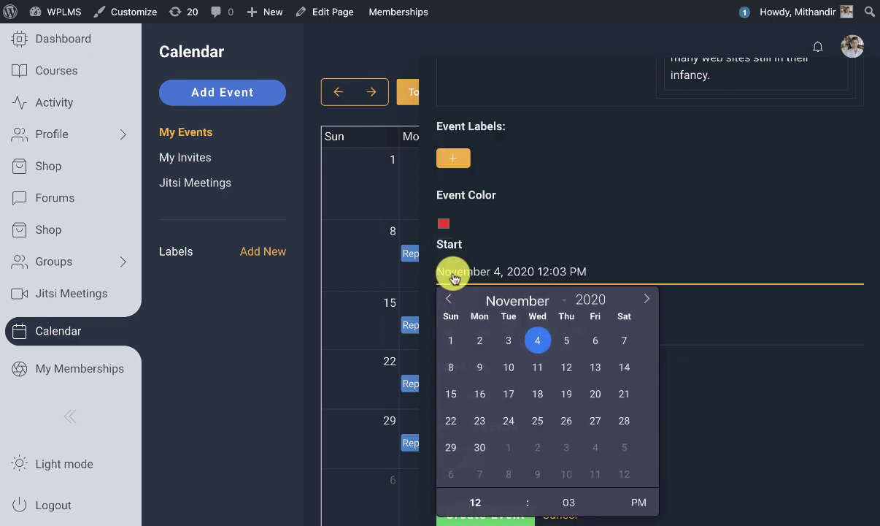
{"action": "left_click", "coordinate": [564, 341]}
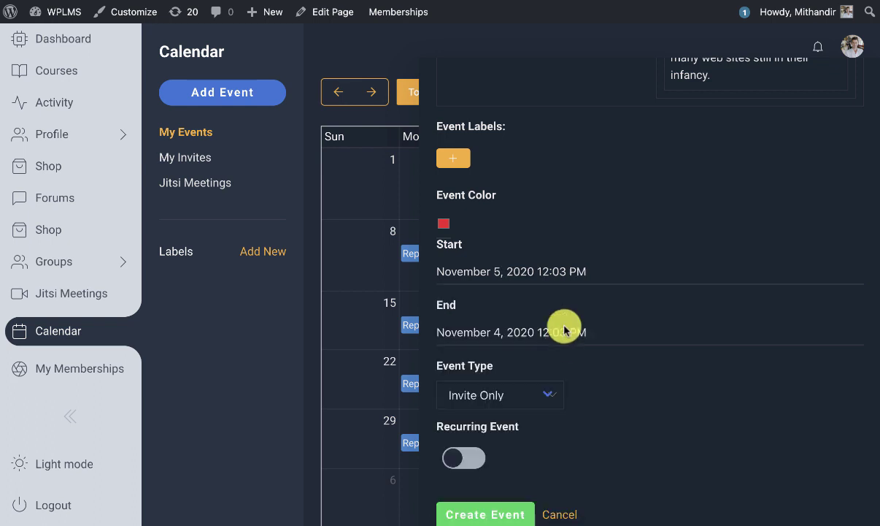
{"action": "left_click", "coordinate": [553, 272]}
{"action": "left_click", "coordinate": [472, 500]}
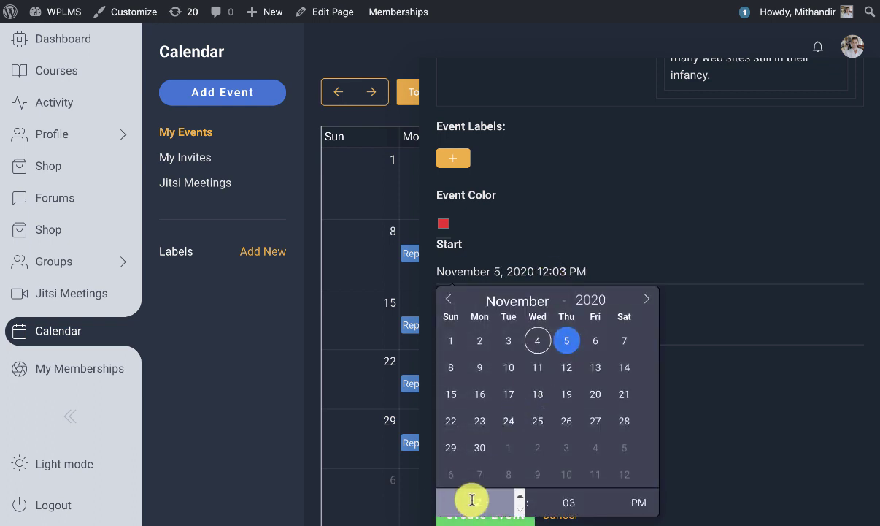
{"action": "left_click", "coordinate": [701, 351]}
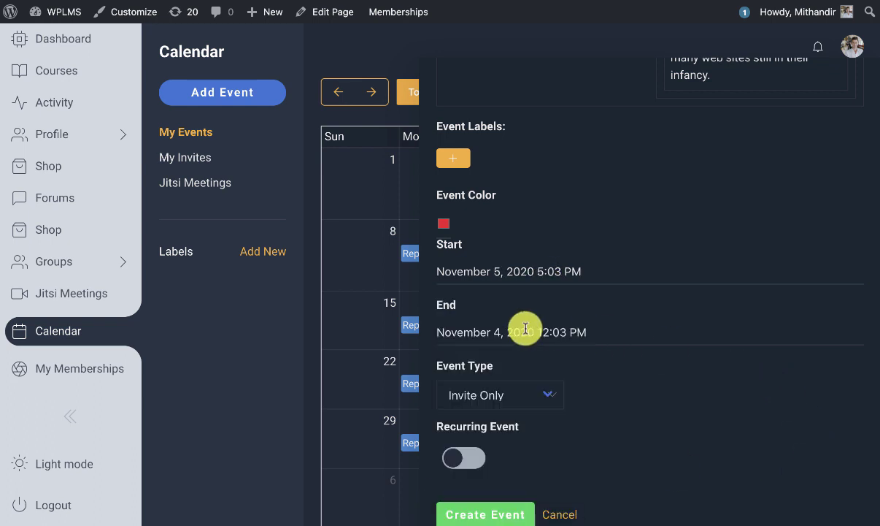
Set the event's end time to 6:03 PM
{"action": "left_click", "coordinate": [540, 330]}
{"action": "left_click", "coordinate": [488, 298]}
{"action": "type", "text": "6"}
{"action": "left_click", "coordinate": [654, 351]}
Try the event type "Any one can join" and return it to Invite Only
{"action": "scroll", "coordinate": [584, 351], "scroll_direction": "down", "scroll_amount": 1}
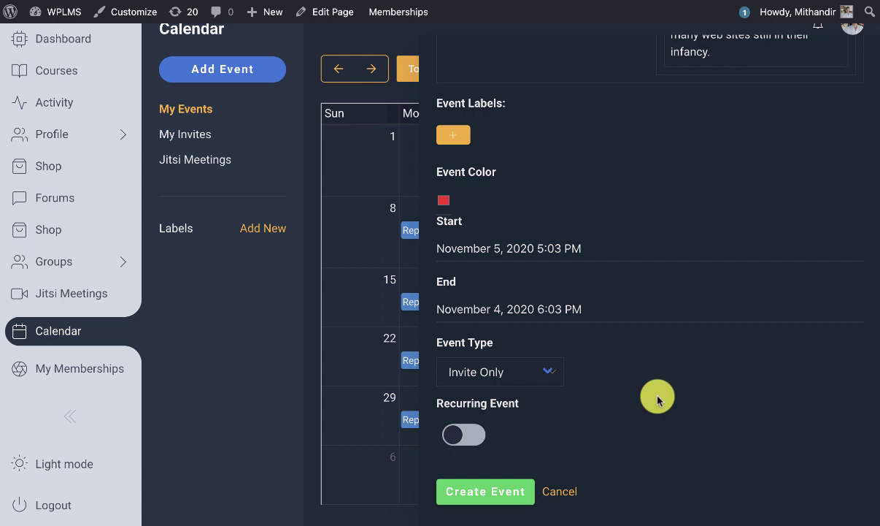
{"action": "left_click", "coordinate": [502, 384]}
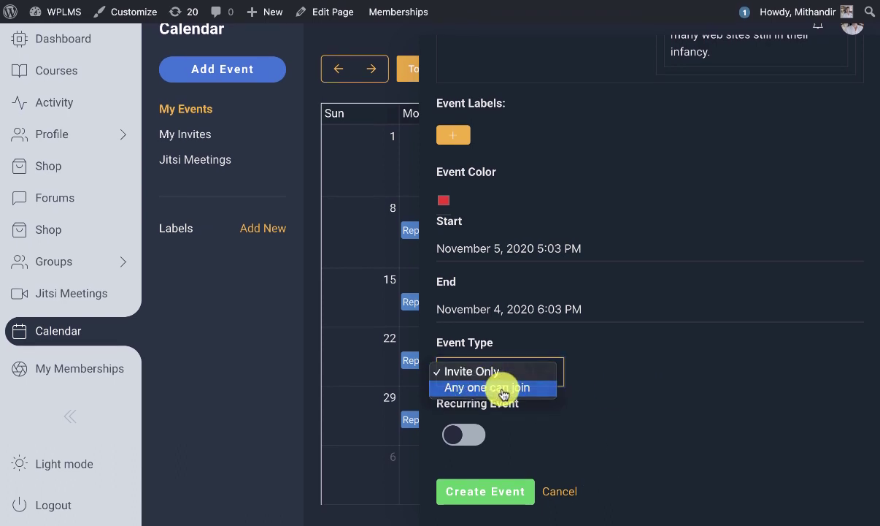
{"action": "left_click", "coordinate": [503, 388]}
{"action": "left_click", "coordinate": [474, 374]}
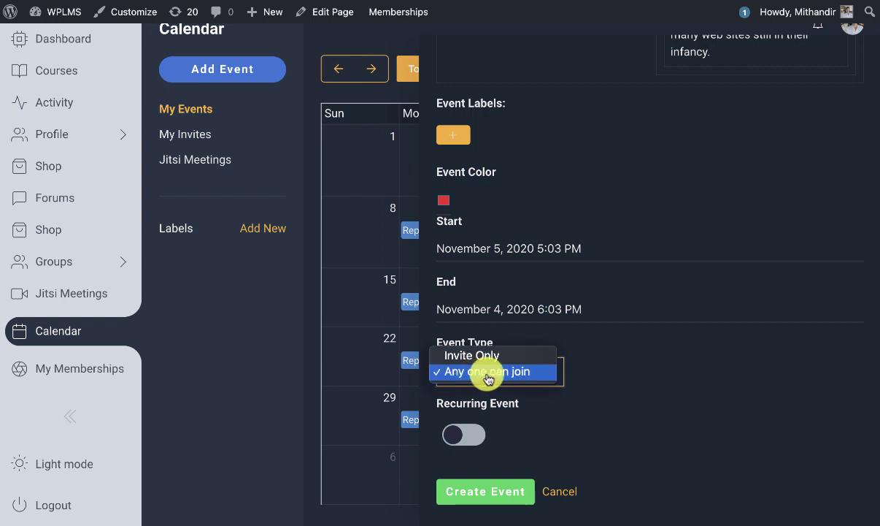
{"action": "left_click", "coordinate": [458, 356]}
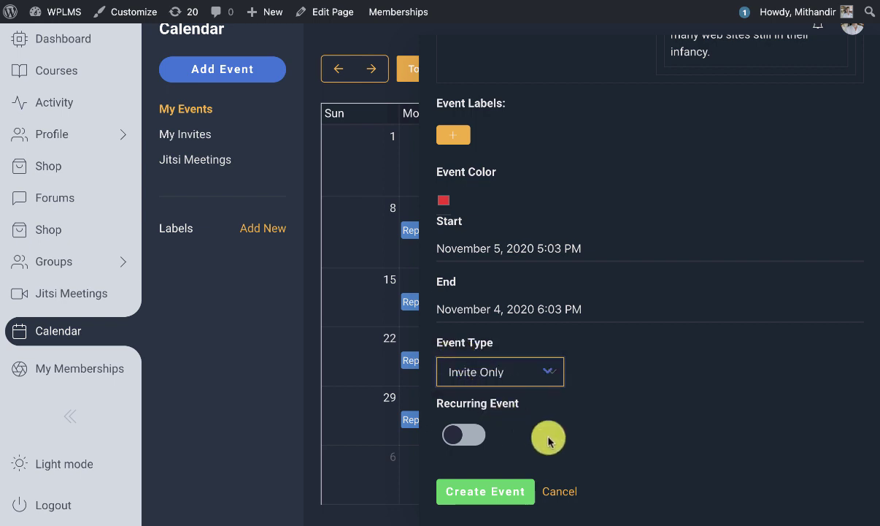
Create the invite-only Yoga Class event for November 5, 2020, from 5:00 PM to 6:00 PM
{"action": "scroll", "coordinate": [675, 399], "scroll_direction": "up", "scroll_amount": 5}
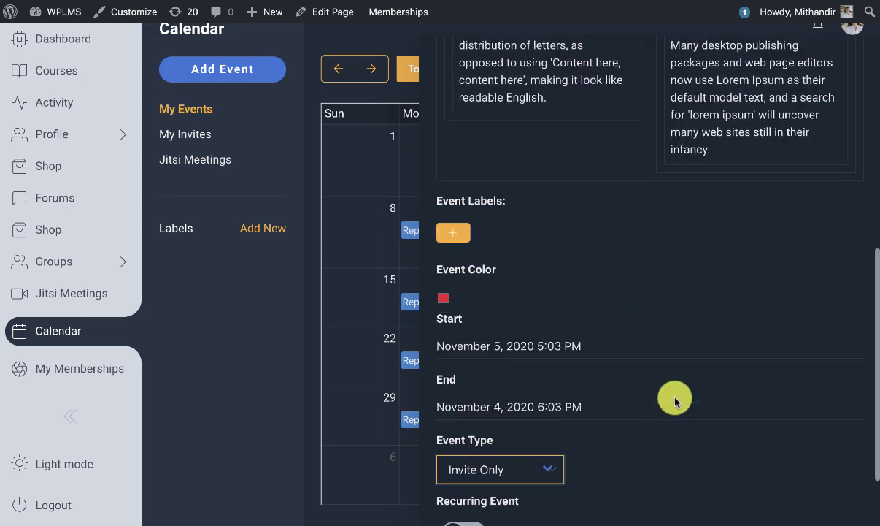
{"action": "scroll", "coordinate": [675, 396], "scroll_direction": "up", "scroll_amount": 6}
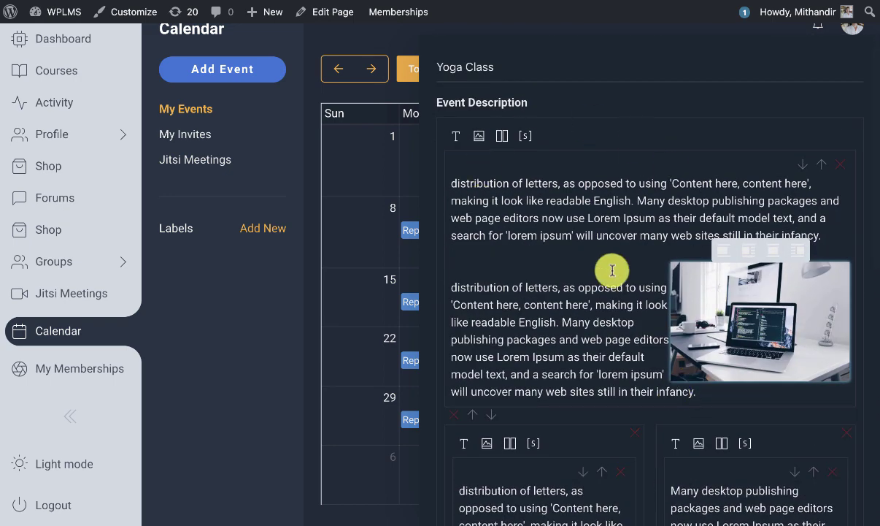
{"action": "scroll", "coordinate": [632, 267], "scroll_direction": "down", "scroll_amount": 5}
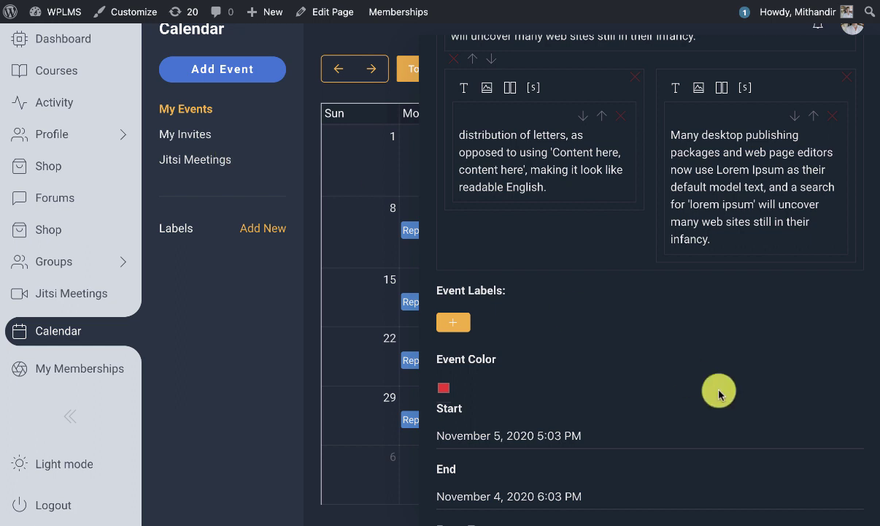
{"action": "scroll", "coordinate": [736, 403], "scroll_direction": "down", "scroll_amount": 4}
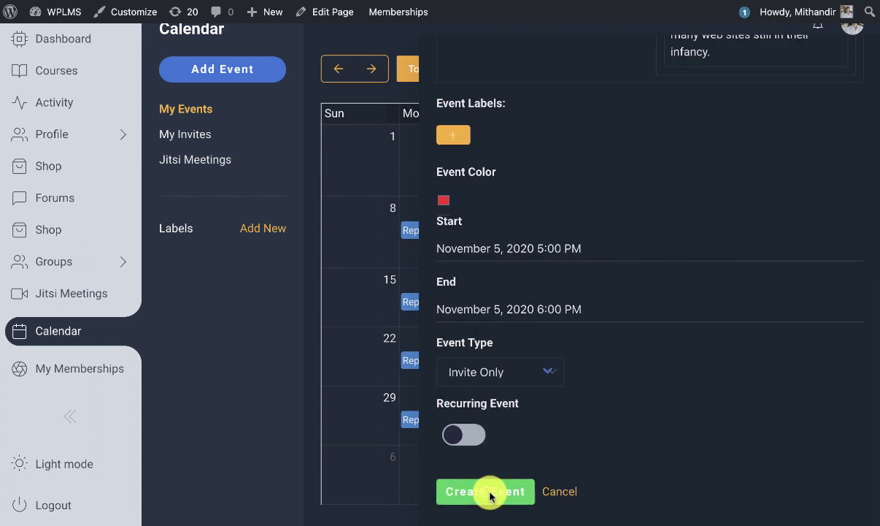
{"action": "left_click", "coordinate": [487, 492]}
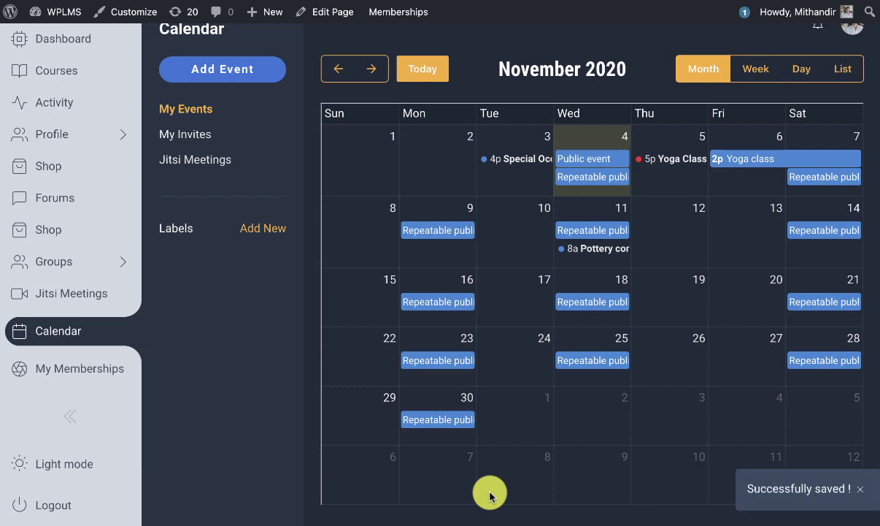
View the details of the Yoga Class event on November 5, checking its description, start and end
{"action": "left_click", "coordinate": [646, 158]}
{"action": "scroll", "coordinate": [573, 178], "scroll_direction": "down", "scroll_amount": 2}
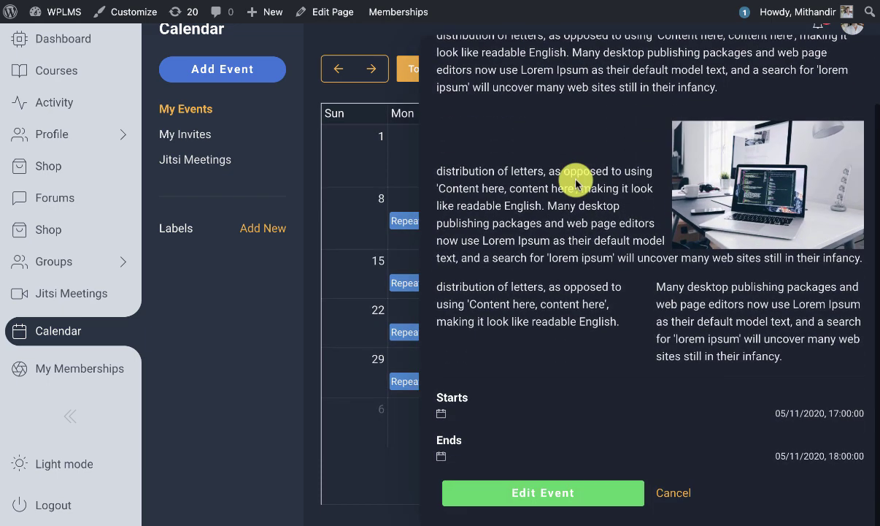
{"action": "scroll", "coordinate": [571, 270], "scroll_direction": "up", "scroll_amount": 2}
{"action": "scroll", "coordinate": [593, 127], "scroll_direction": "down", "scroll_amount": 2}
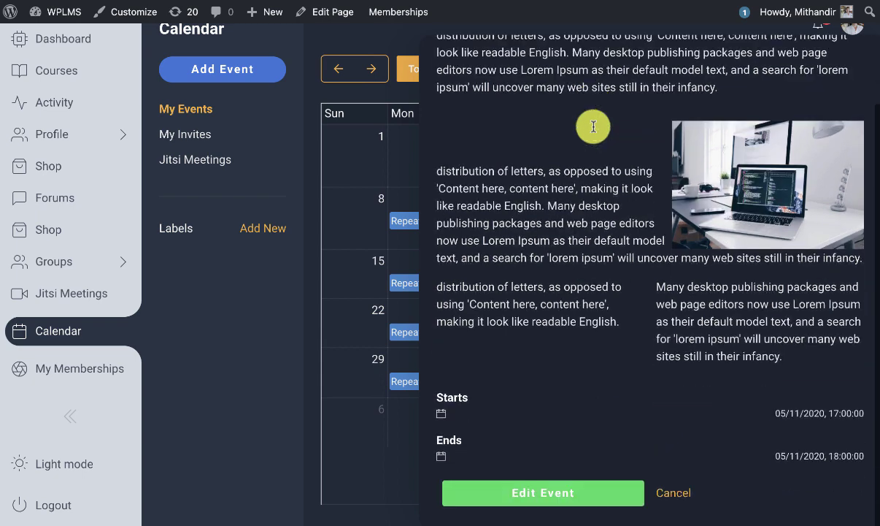
{"action": "scroll", "coordinate": [584, 328], "scroll_direction": "up", "scroll_amount": 1}
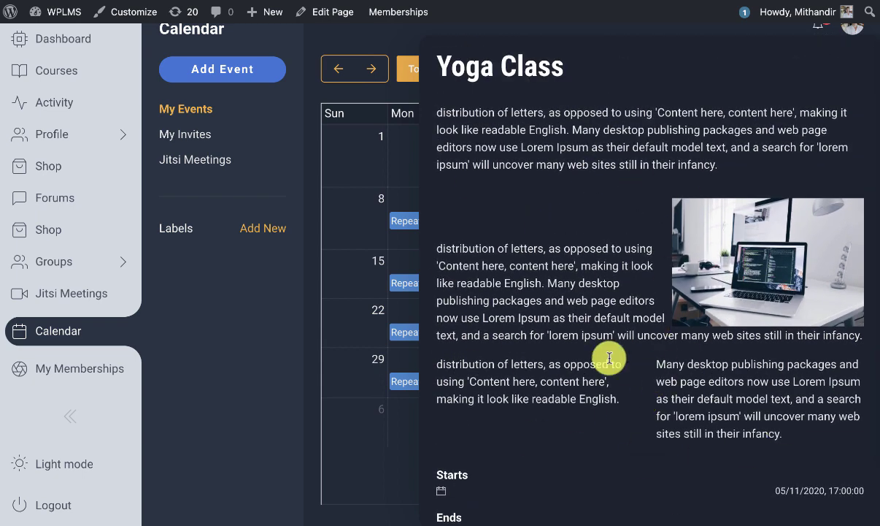
{"action": "scroll", "coordinate": [584, 392], "scroll_direction": "down", "scroll_amount": 2}
Open the Yoga Class event for editing and add the "student" user to its invited list
{"action": "left_click", "coordinate": [517, 490]}
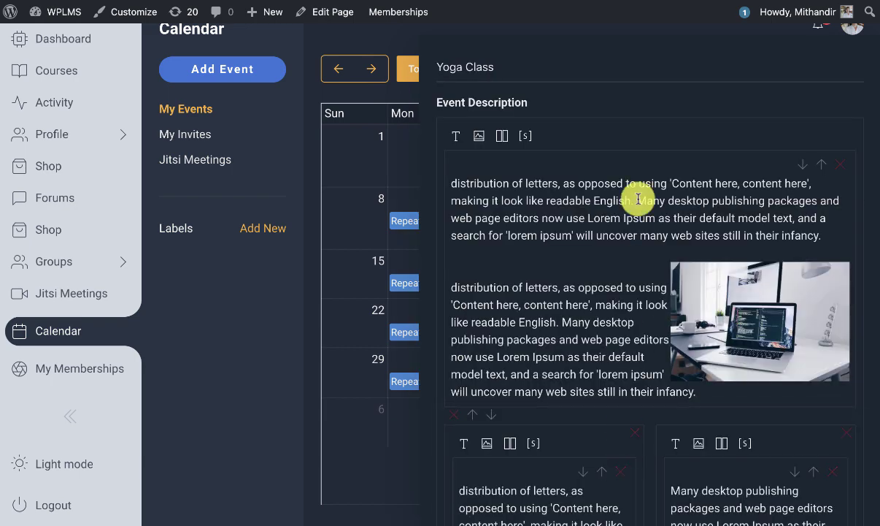
{"action": "scroll", "coordinate": [638, 199], "scroll_direction": "down", "scroll_amount": 6}
{"action": "scroll", "coordinate": [495, 287], "scroll_direction": "down", "scroll_amount": 1}
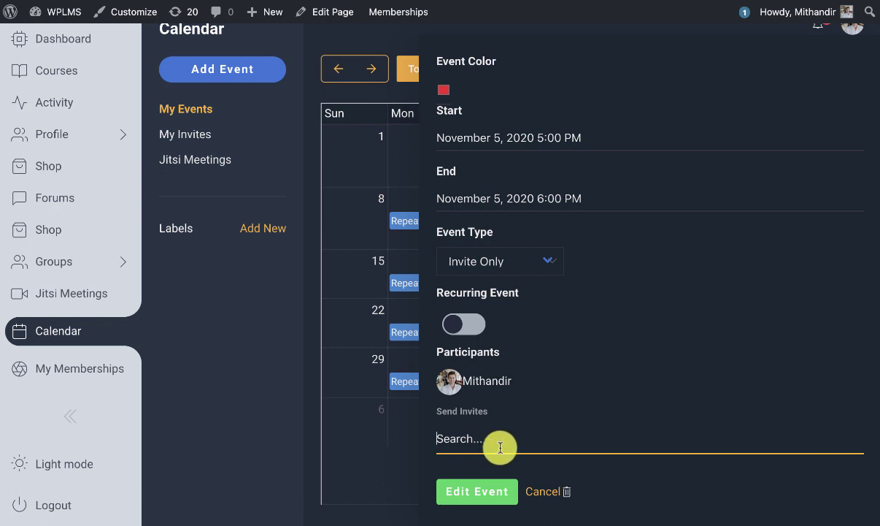
{"action": "type", "text": "student"}
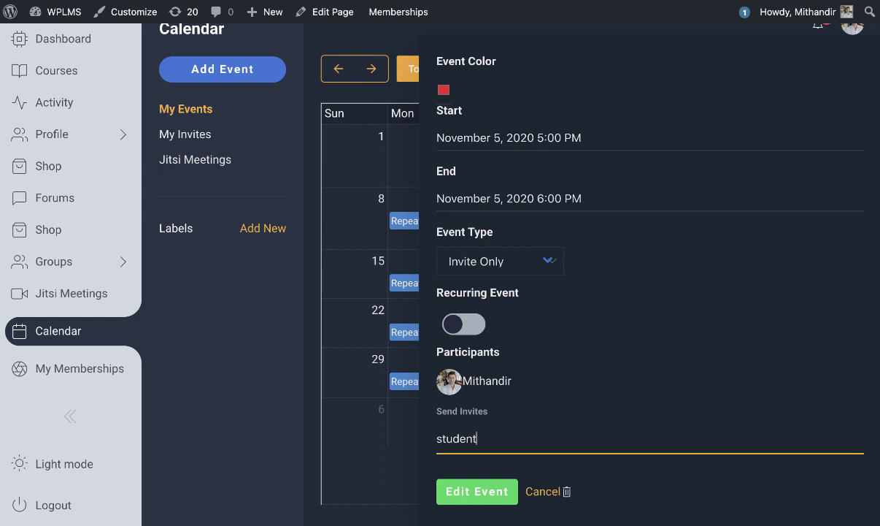
{"action": "left_click", "coordinate": [478, 475]}
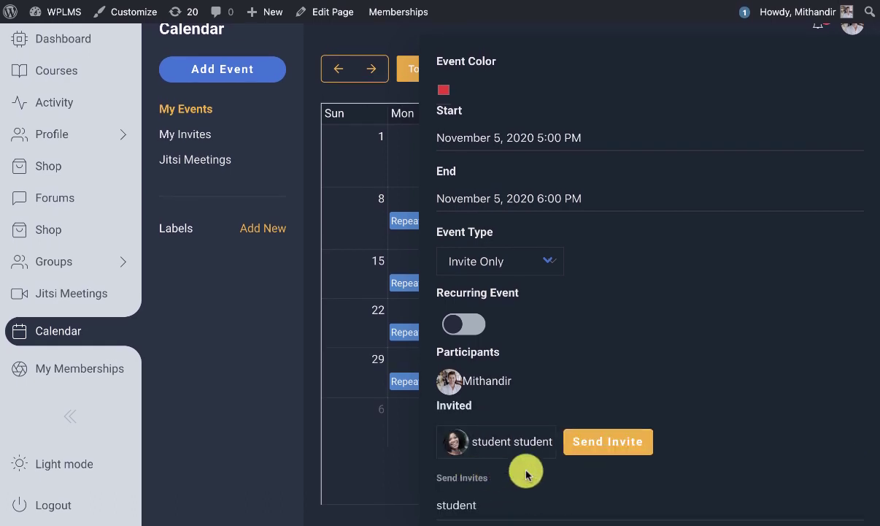
Add the "instructor" user to the event's invited list
{"action": "scroll", "coordinate": [489, 446], "scroll_direction": "down", "scroll_amount": 2}
{"action": "left_click", "coordinate": [471, 445]}
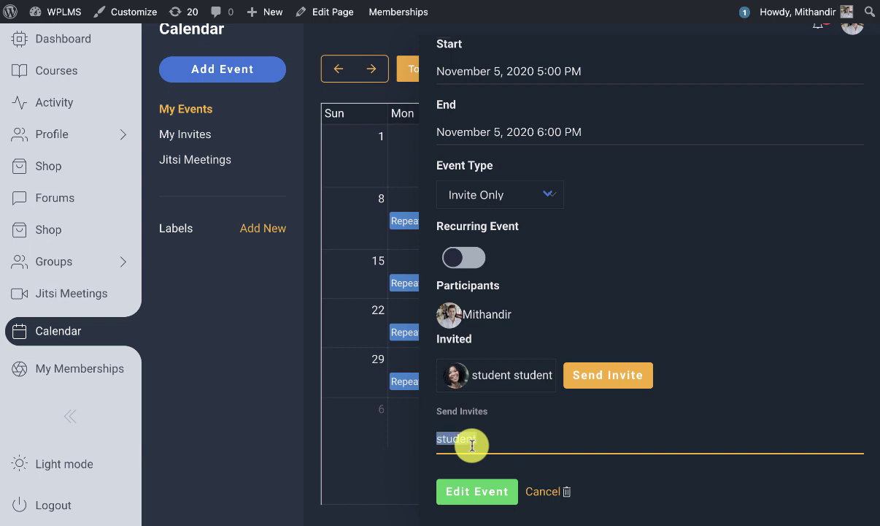
{"action": "type", "text": "instructor"}
{"action": "left_click", "coordinate": [517, 460]}
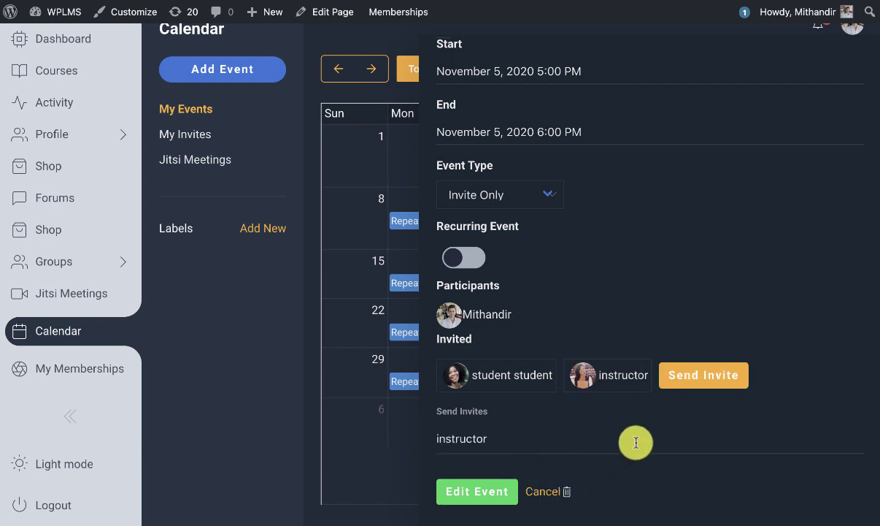
Send the Yoga Class event invites to the student and instructor users
{"action": "left_click", "coordinate": [690, 375]}
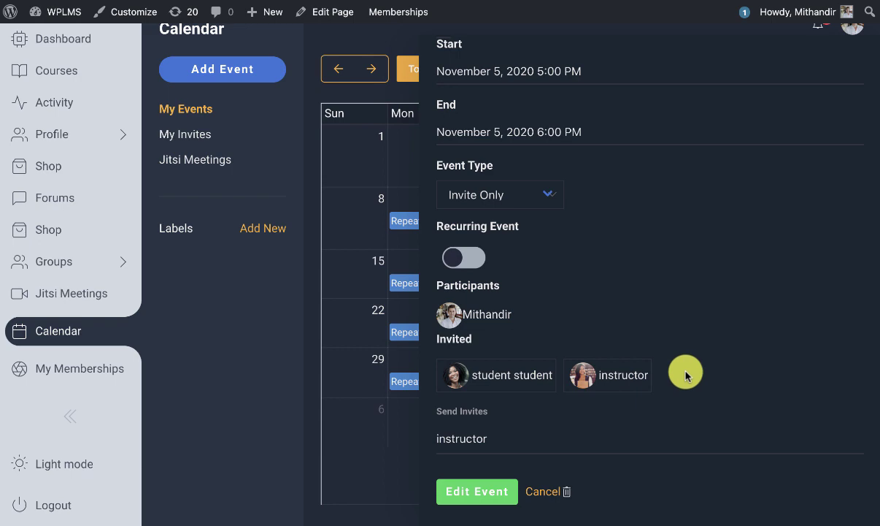
{"action": "scroll", "coordinate": [606, 449], "scroll_direction": "up", "scroll_amount": 1}
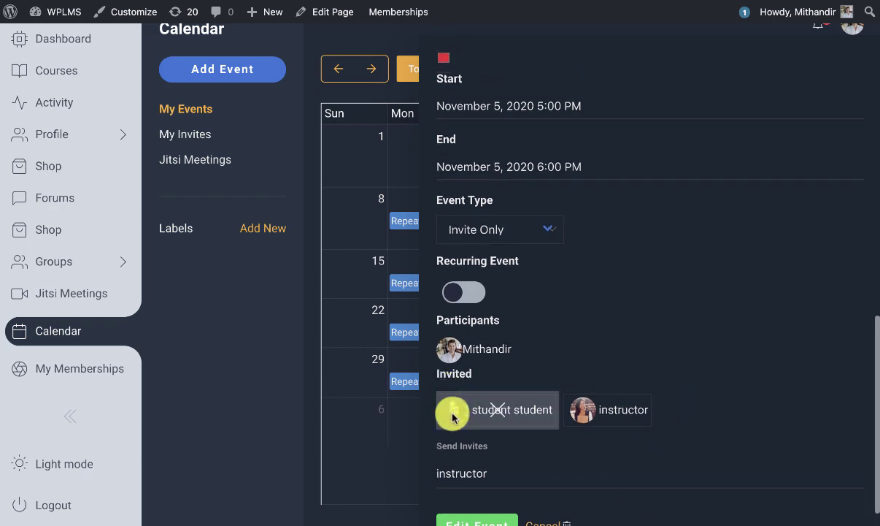
{"action": "scroll", "coordinate": [672, 401], "scroll_direction": "up", "scroll_amount": 3}
{"action": "scroll", "coordinate": [685, 400], "scroll_direction": "up", "scroll_amount": 10}
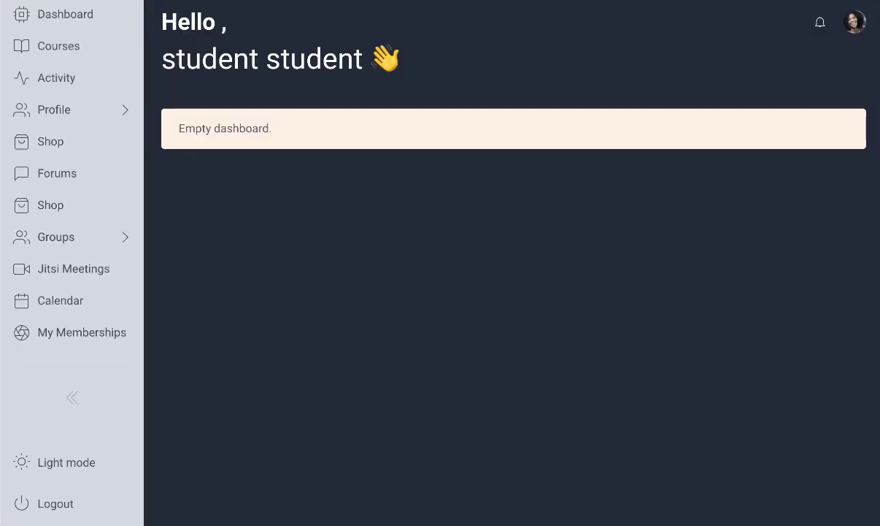
In the student account's calendar, view the details of the November 9 repeatable public event and close them
{"action": "left_click", "coordinate": [55, 298]}
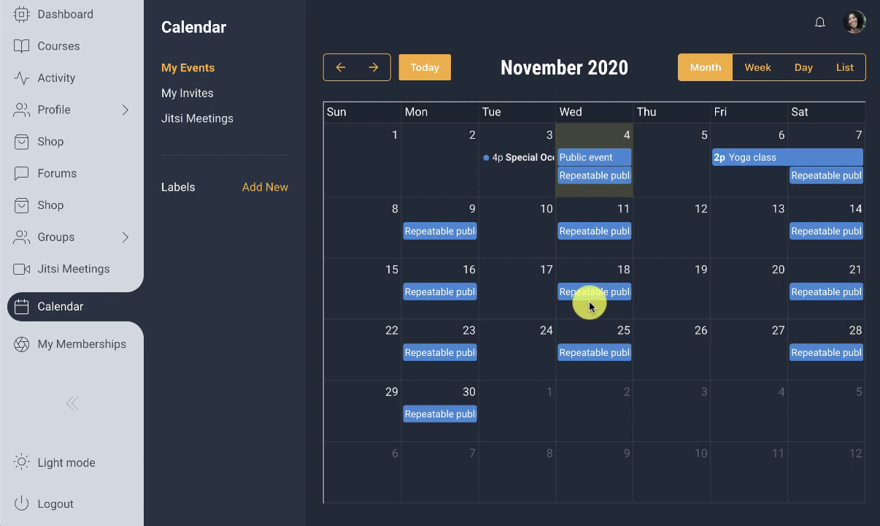
{"action": "left_click", "coordinate": [441, 230]}
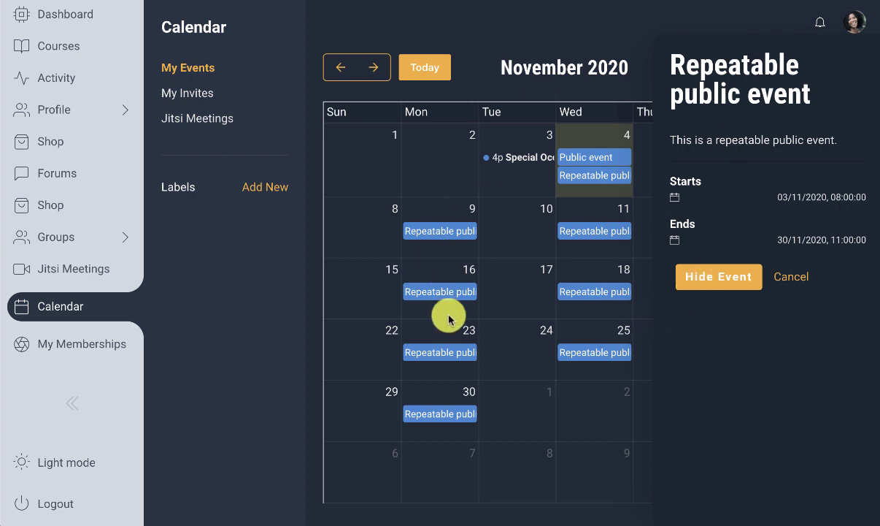
{"action": "left_click", "coordinate": [794, 277]}
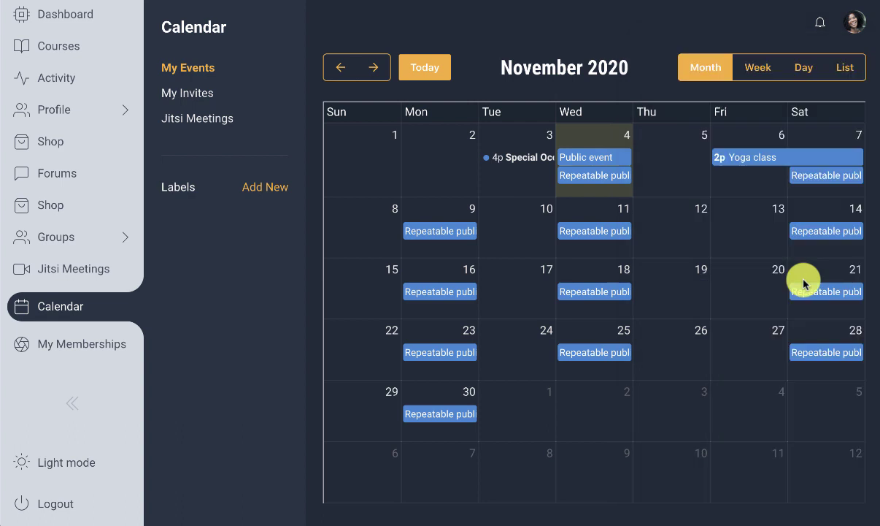
Open the pending Yoga Class invite for November 5 in the student's invites, review its details and accept it
{"action": "left_click", "coordinate": [196, 100]}
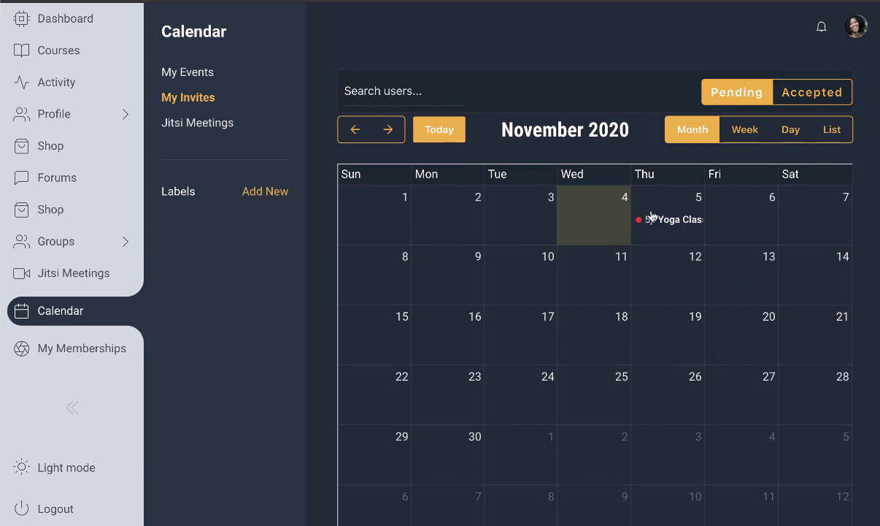
{"action": "left_click", "coordinate": [670, 223]}
{"action": "double_click", "coordinate": [575, 149]}
{"action": "scroll", "coordinate": [621, 219], "scroll_direction": "down", "scroll_amount": 1}
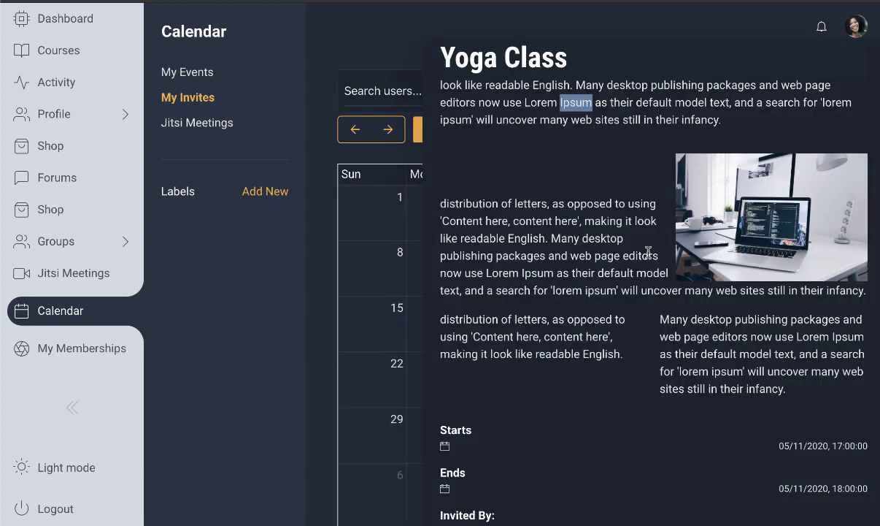
{"action": "scroll", "coordinate": [647, 251], "scroll_direction": "down", "scroll_amount": 1}
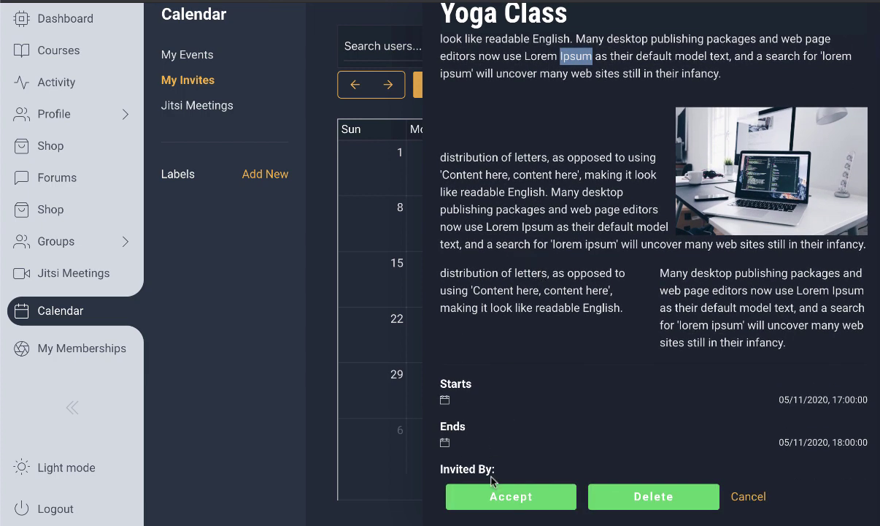
{"action": "left_click", "coordinate": [507, 503]}
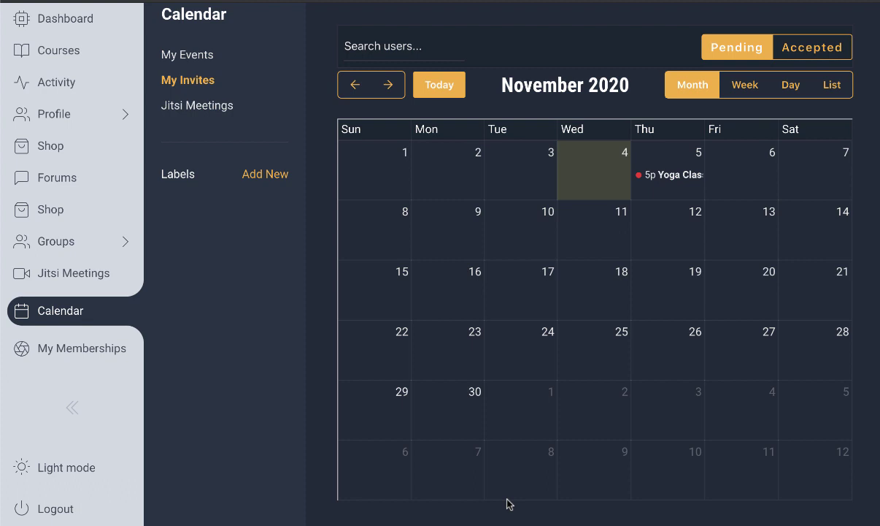
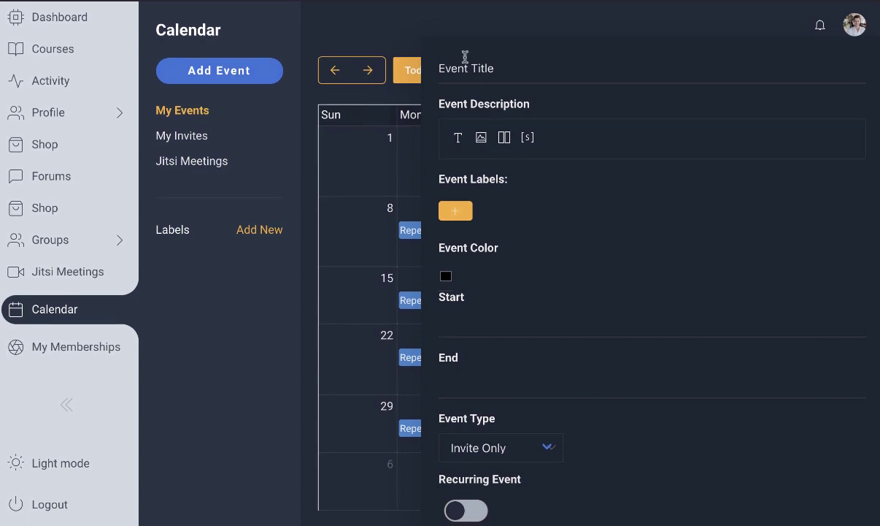
Title the new event Public Workshop with a Lorem Ipsum text description and give it a bright magenta color
{"action": "left_click", "coordinate": [464, 58]}
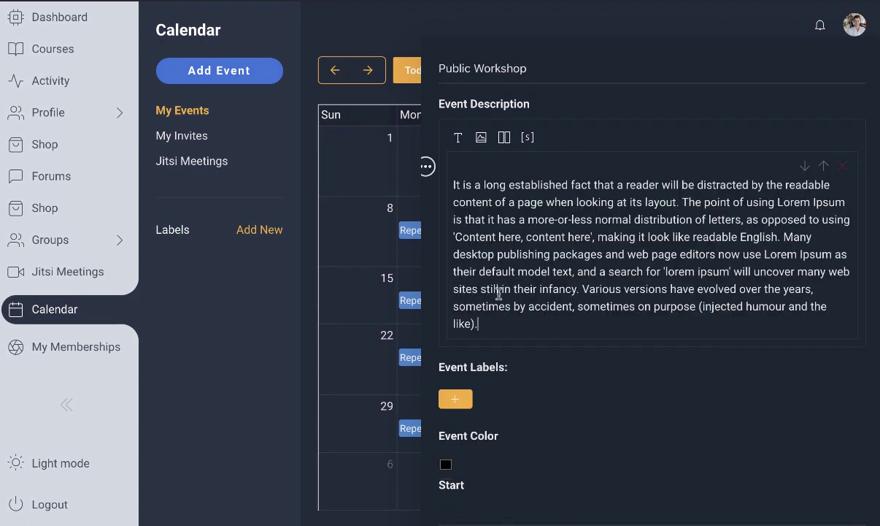
{"action": "scroll", "coordinate": [499, 295], "scroll_direction": "down", "scroll_amount": 1}
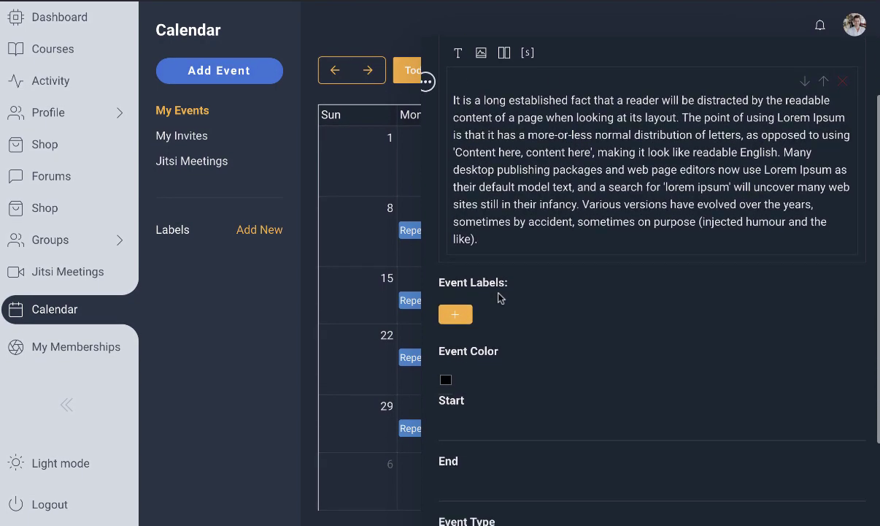
{"action": "scroll", "coordinate": [482, 329], "scroll_direction": "down", "scroll_amount": 1}
{"action": "left_click", "coordinate": [447, 303]}
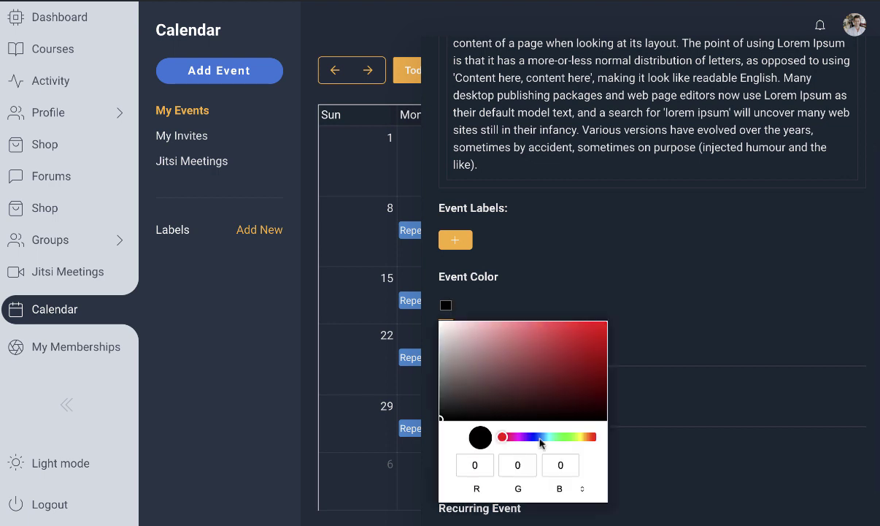
{"action": "left_click", "coordinate": [513, 436]}
{"action": "left_click", "coordinate": [581, 362]}
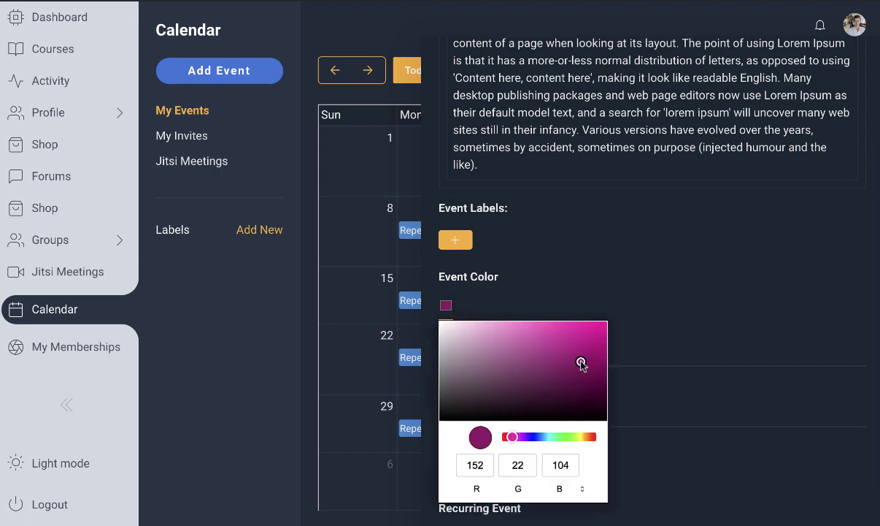
{"action": "left_click_drag", "start_coordinate": [581, 363], "coordinate": [605, 321]}
{"action": "left_click", "coordinate": [665, 318]}
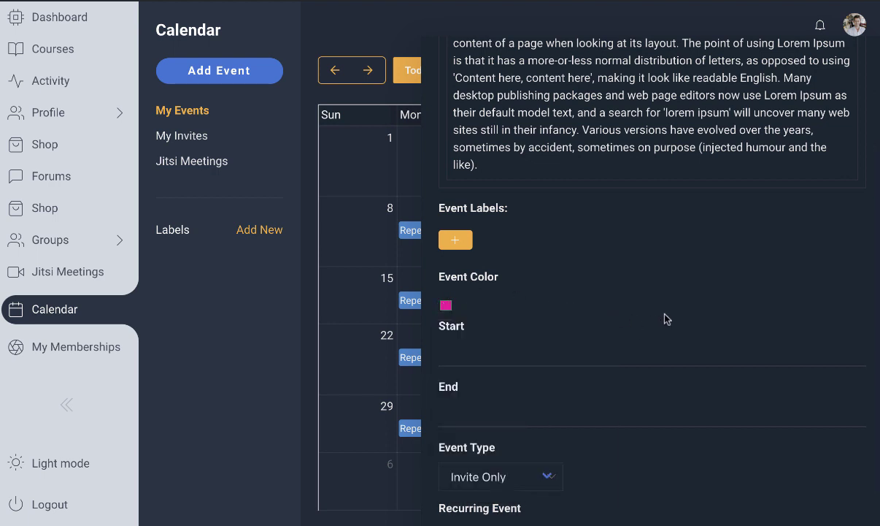
Set the event's start to November 4, 2020 5:21 PM and its end to November 4, 2020 12:00 PM
{"action": "left_click", "coordinate": [464, 354]}
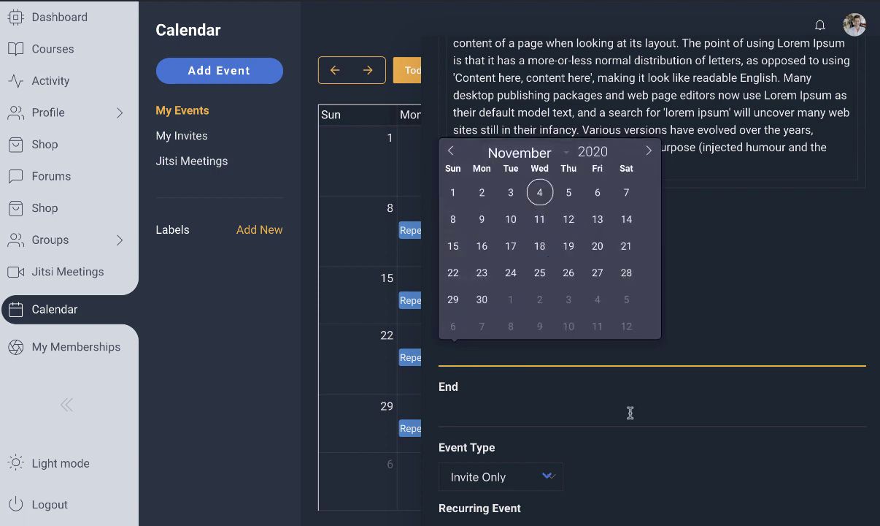
{"action": "left_click", "coordinate": [686, 289]}
{"action": "scroll", "coordinate": [686, 289], "scroll_direction": "down", "scroll_amount": 2}
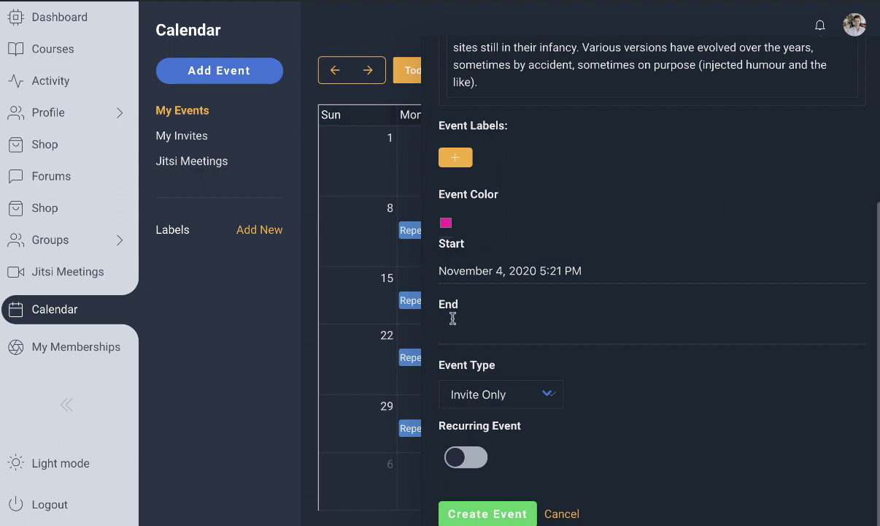
{"action": "left_click", "coordinate": [473, 330]}
{"action": "left_click", "coordinate": [540, 169]}
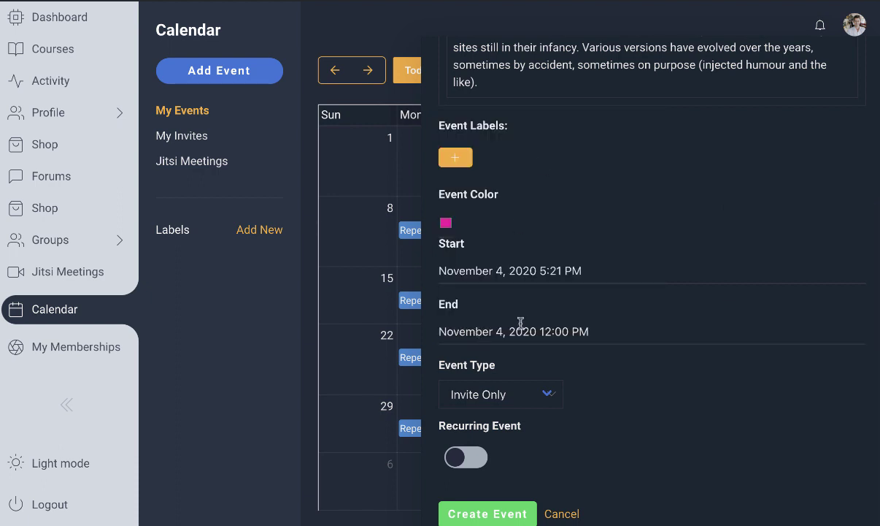
Make the Public Workshop a recurring event and check its frequency options, keeping Everyday
{"action": "scroll", "coordinate": [619, 379], "scroll_direction": "down", "scroll_amount": 1}
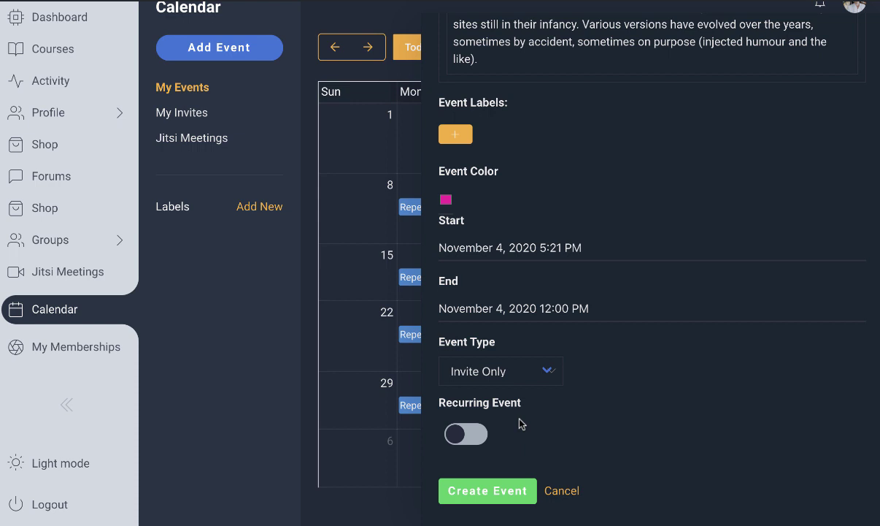
{"action": "left_click", "coordinate": [478, 437]}
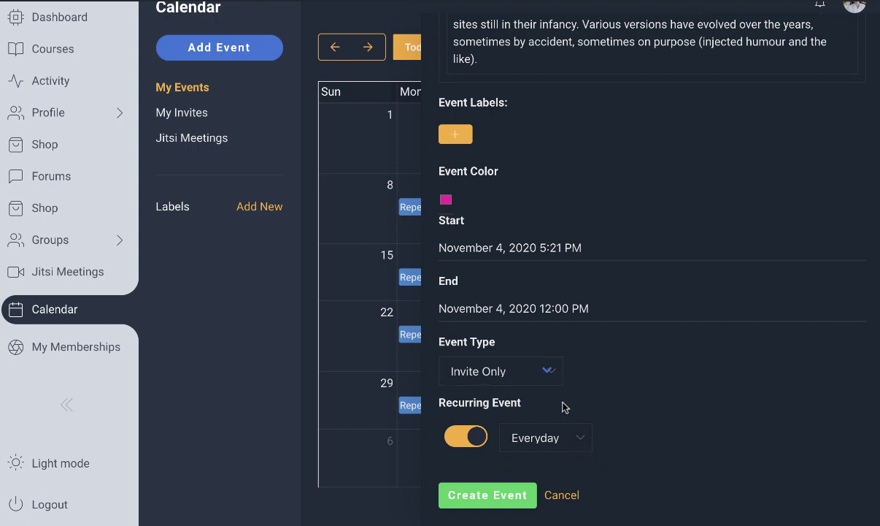
{"action": "left_click", "coordinate": [554, 441]}
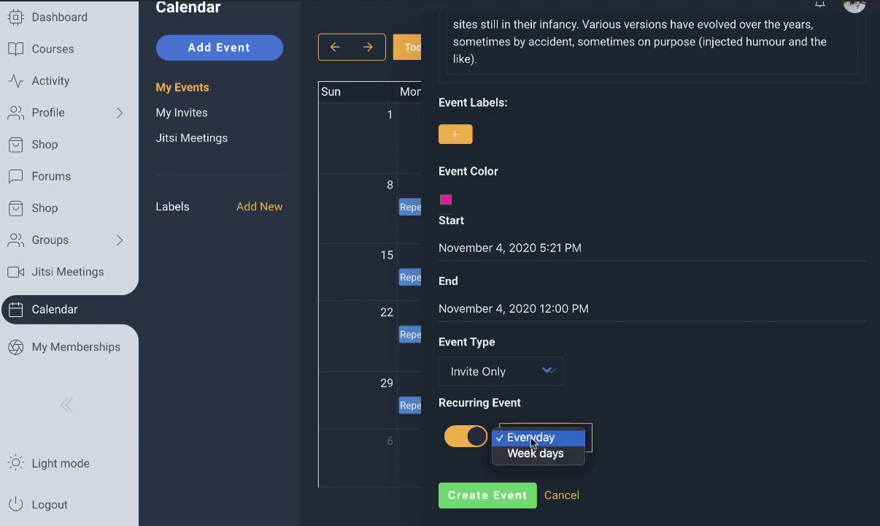
{"action": "left_click", "coordinate": [653, 437]}
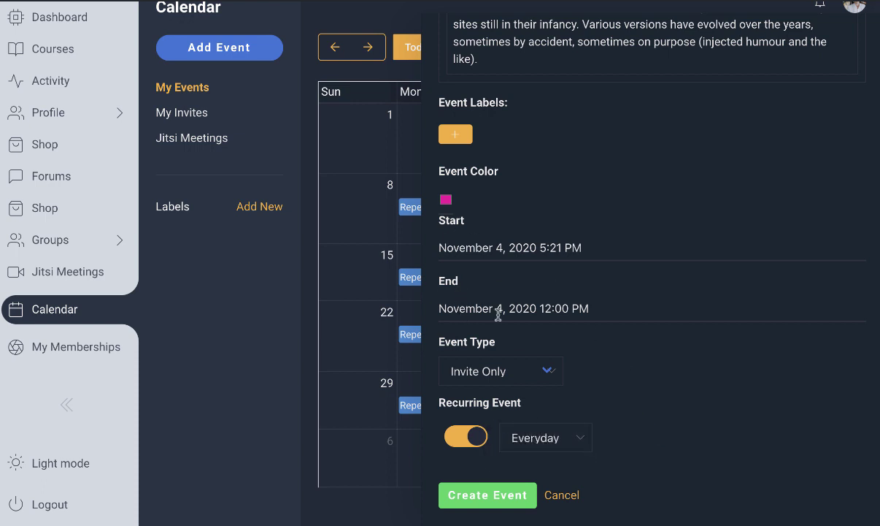
Set the event's start date to November 5, 2020 and its end date to November 24, 2020
{"action": "left_click", "coordinate": [502, 249]}
{"action": "left_click", "coordinate": [571, 317]}
{"action": "left_click", "coordinate": [493, 307]}
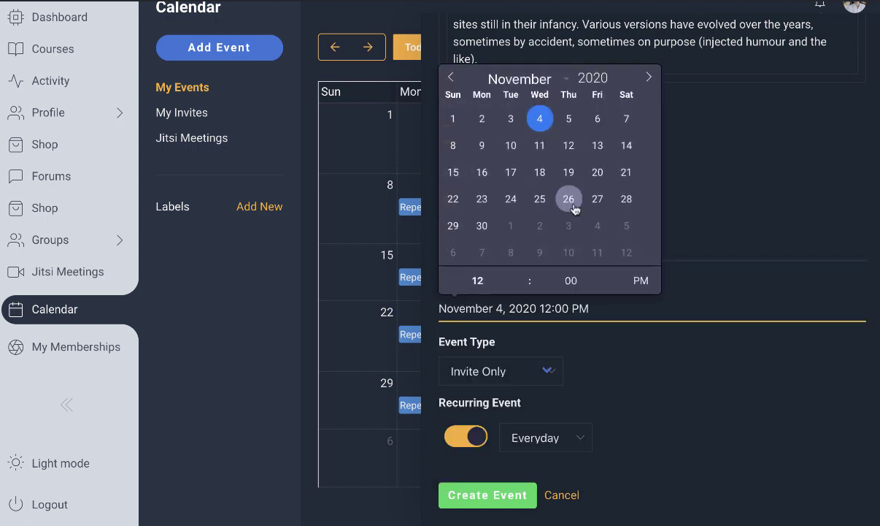
{"action": "left_click", "coordinate": [512, 200]}
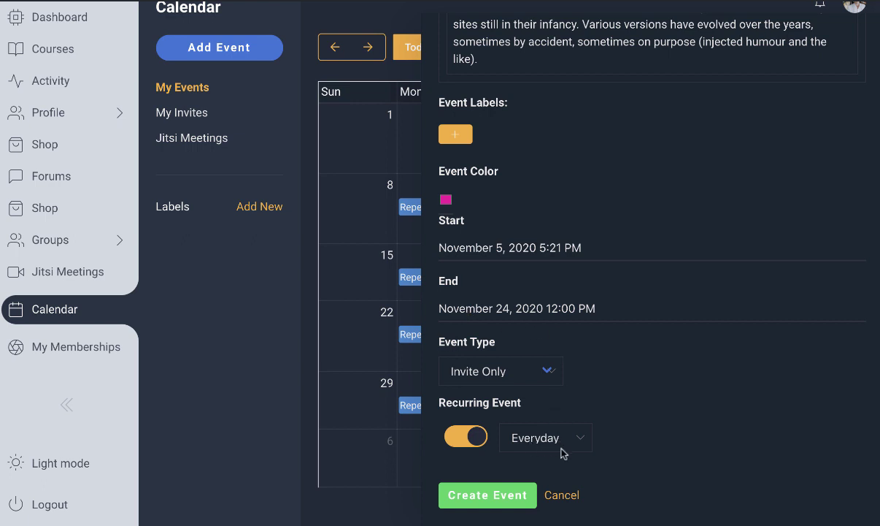
Set the event's start time to 5:00 PM and its end time to 6:00 PM
{"action": "left_click", "coordinate": [557, 247]}
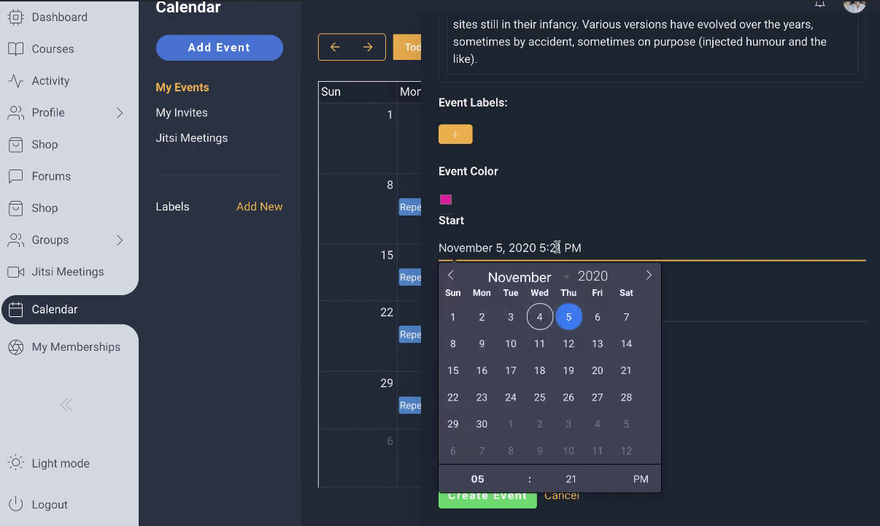
{"action": "left_click", "coordinate": [487, 478]}
{"action": "left_click", "coordinate": [568, 478]}
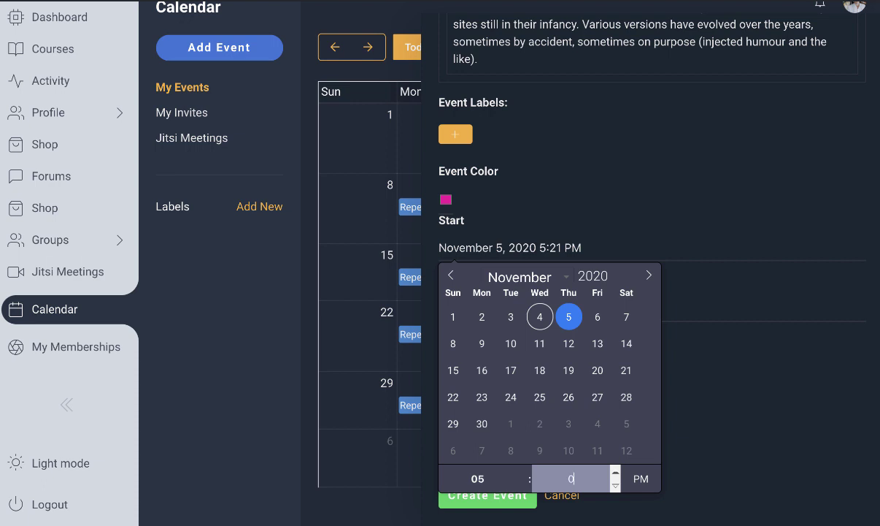
{"action": "type", "text": "0"}
{"action": "left_click", "coordinate": [770, 468]}
{"action": "left_click", "coordinate": [590, 312]}
{"action": "left_click", "coordinate": [495, 284]}
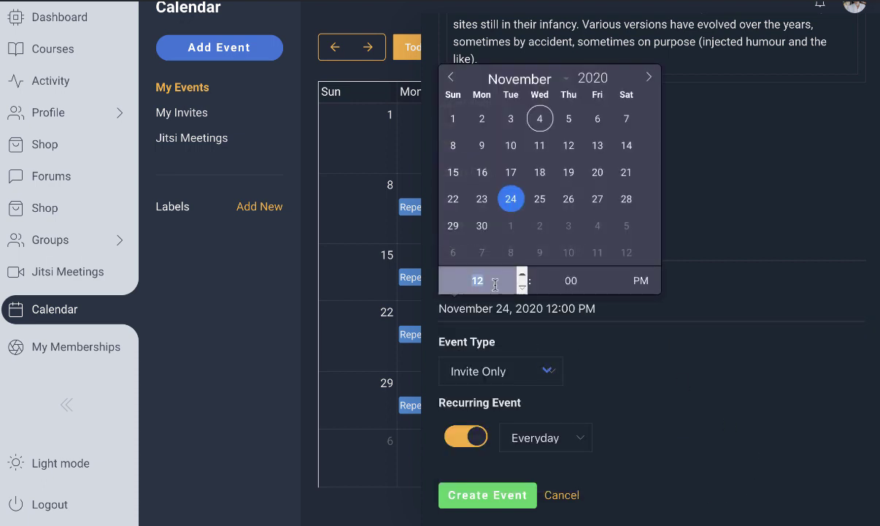
{"action": "type", "text": "6"}
{"action": "left_click", "coordinate": [692, 346]}
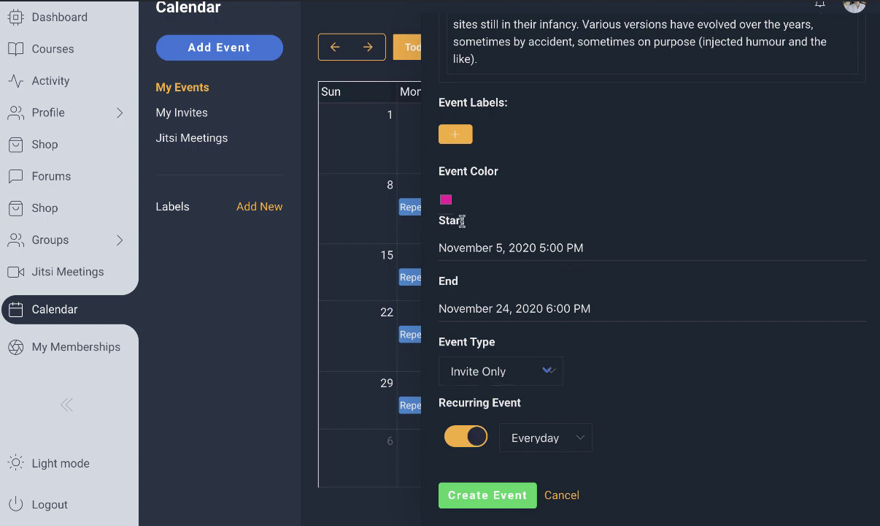
Set the event type to Anyone can join and review the event's title and description
{"action": "left_click", "coordinate": [472, 377]}
{"action": "left_click", "coordinate": [457, 387]}
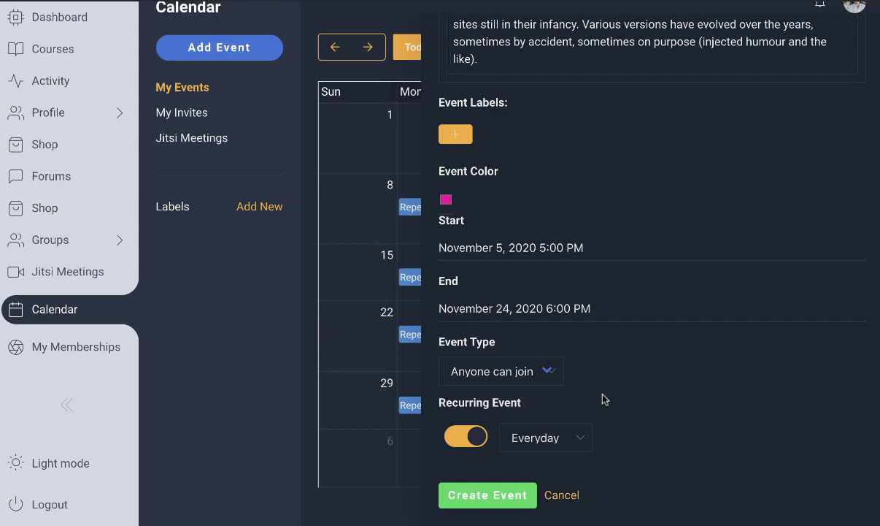
{"action": "scroll", "coordinate": [604, 399], "scroll_direction": "up", "scroll_amount": 1}
{"action": "scroll", "coordinate": [603, 400], "scroll_direction": "down", "scroll_amount": 1}
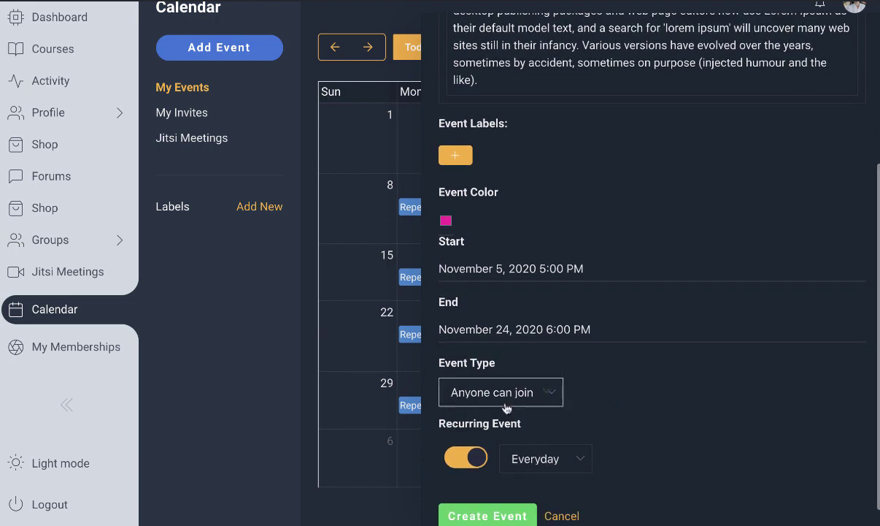
{"action": "scroll", "coordinate": [629, 428], "scroll_direction": "up", "scroll_amount": 3}
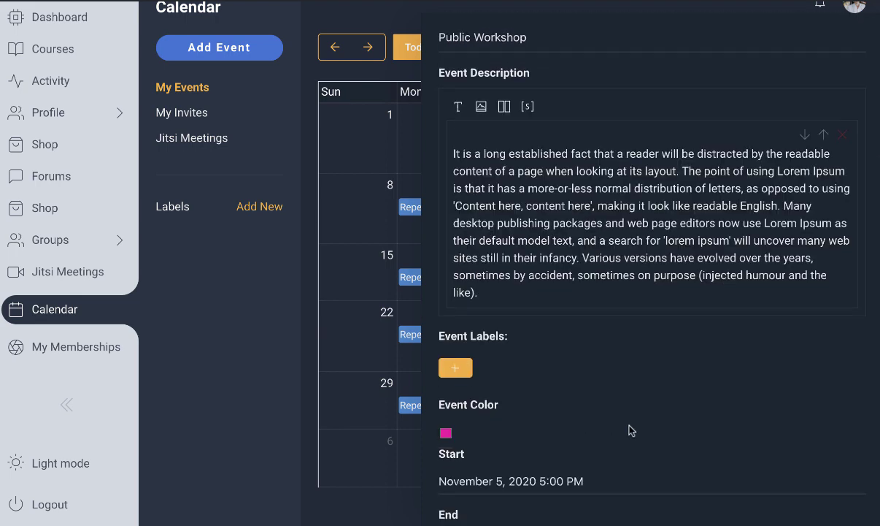
Set the event to recur on Week days, choosing Monday and Wednesday
{"action": "scroll", "coordinate": [629, 429], "scroll_direction": "down", "scroll_amount": 3}
{"action": "left_click", "coordinate": [574, 440]}
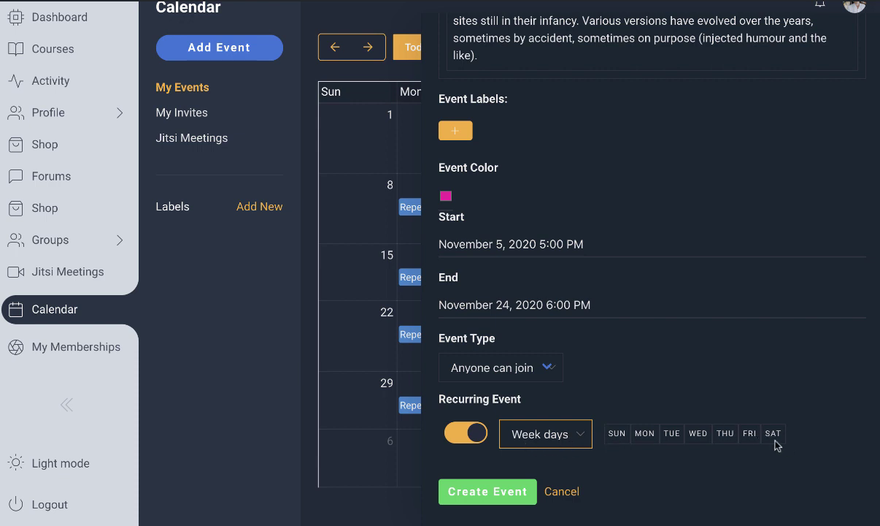
{"action": "left_click", "coordinate": [645, 448]}
{"action": "left_click", "coordinate": [642, 433]}
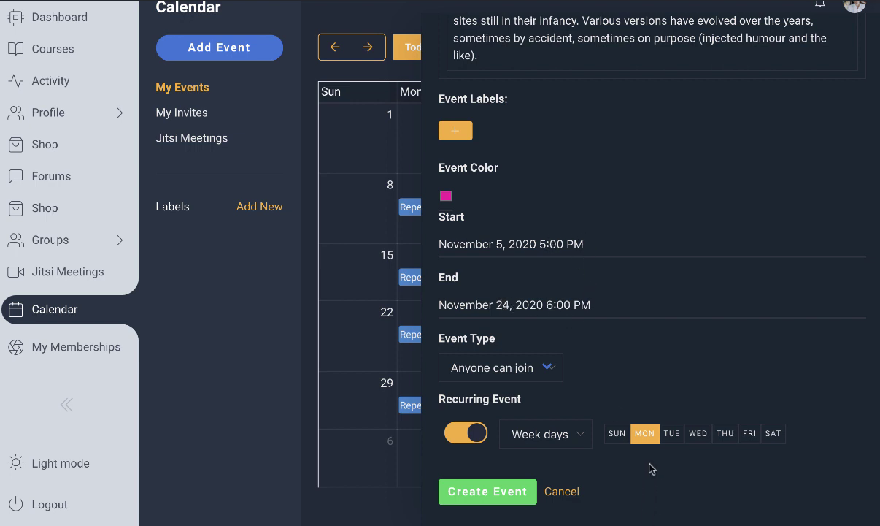
{"action": "left_click", "coordinate": [697, 434]}
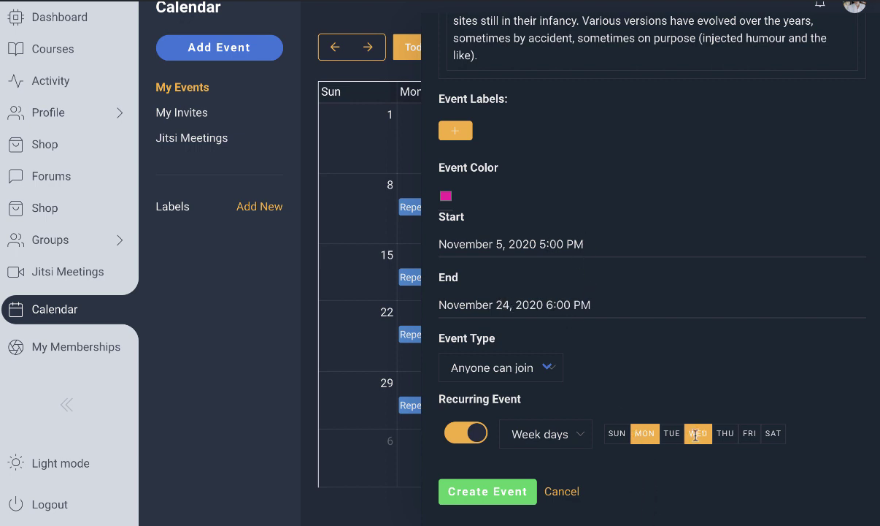
Add Friday to the recurring week days and create the Public Workshop event
{"action": "left_click", "coordinate": [749, 432]}
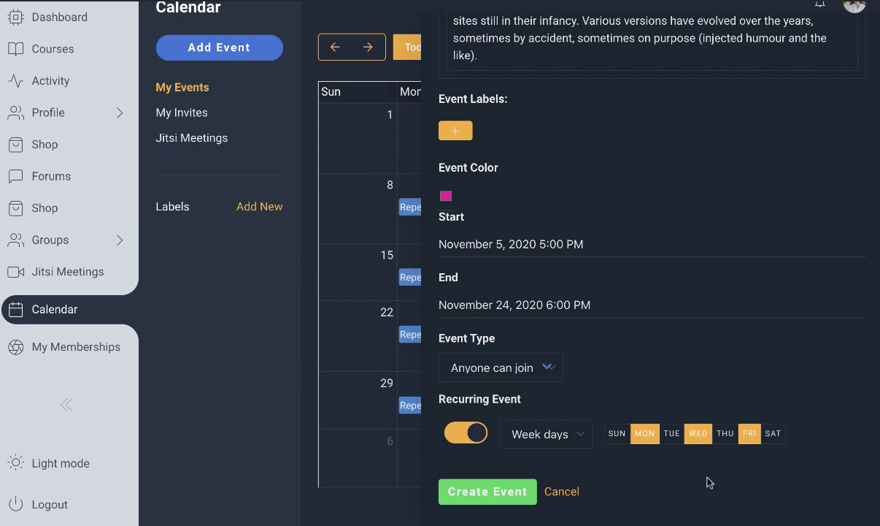
{"action": "left_click", "coordinate": [471, 494]}
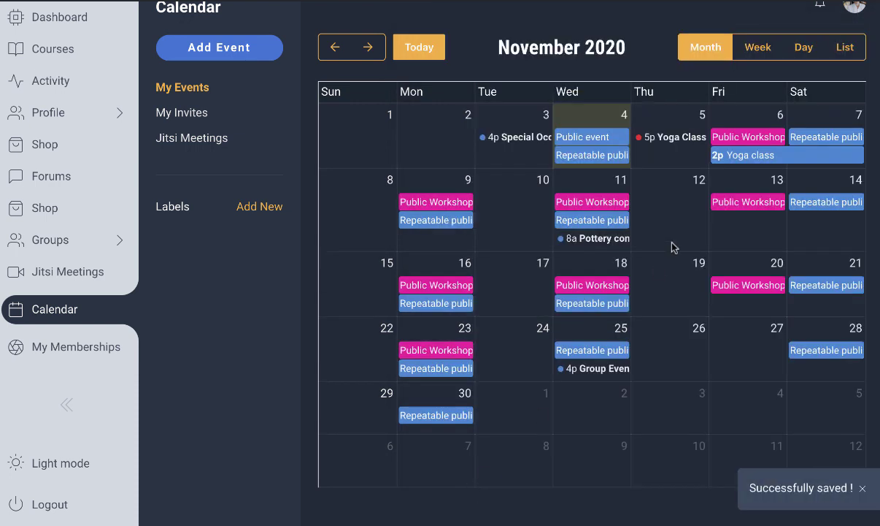
{"action": "scroll", "coordinate": [671, 246], "scroll_direction": "up", "scroll_amount": 1}
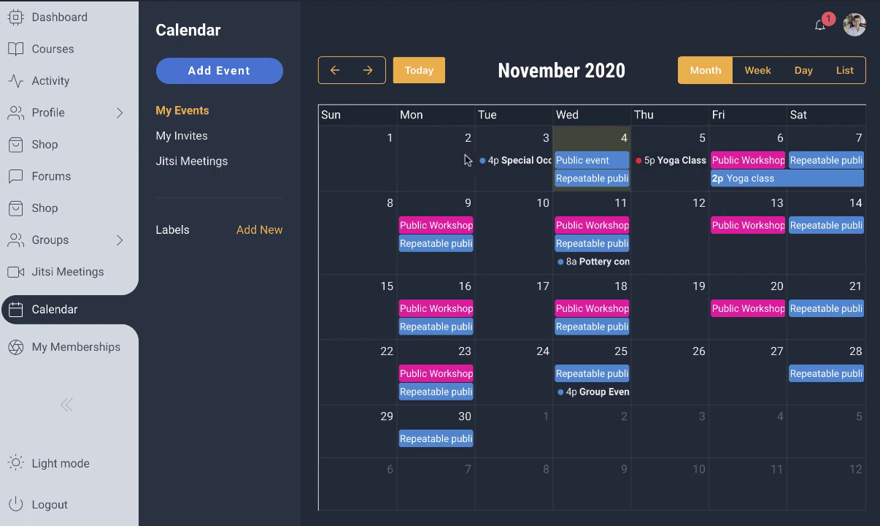
Review the event details of several Public Workshop occurrences in the November calendar, closing each one
{"action": "left_click", "coordinate": [739, 162]}
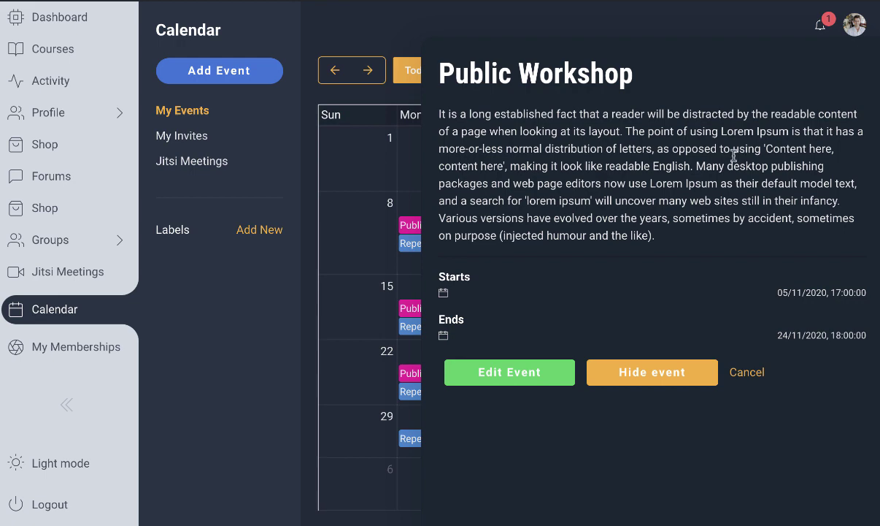
{"action": "left_click", "coordinate": [748, 373]}
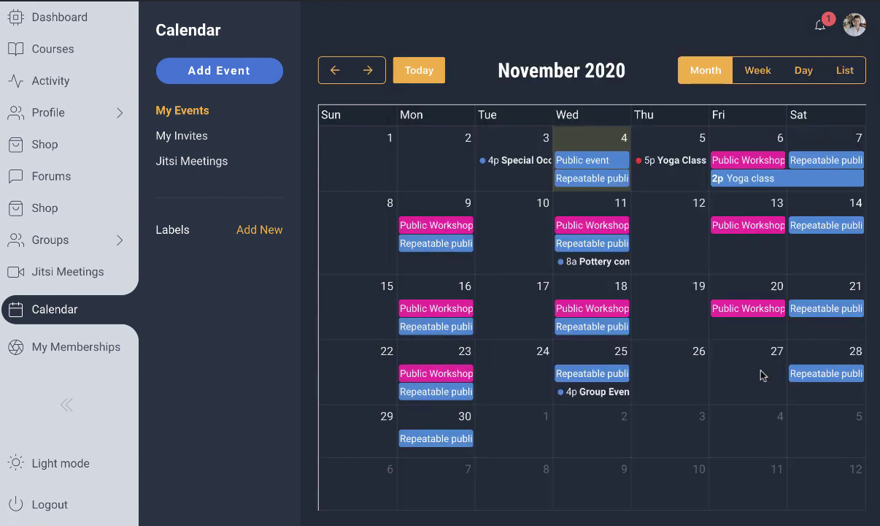
{"action": "left_click", "coordinate": [428, 228]}
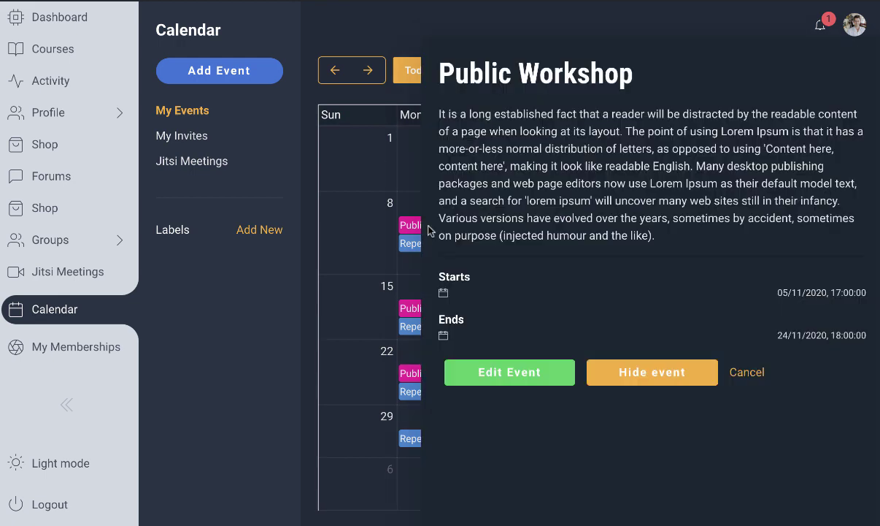
{"action": "left_click", "coordinate": [743, 371]}
{"action": "left_click", "coordinate": [720, 307]}
{"action": "left_click", "coordinate": [749, 374]}
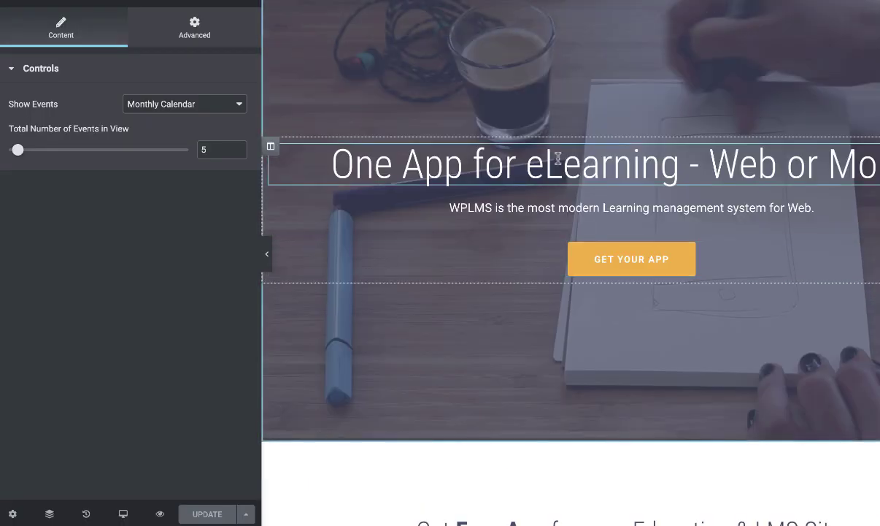
Switch to the home page in Elementor and search the widgets for "calen"
{"action": "scroll", "coordinate": [577, 175], "scroll_direction": "down", "scroll_amount": 10}
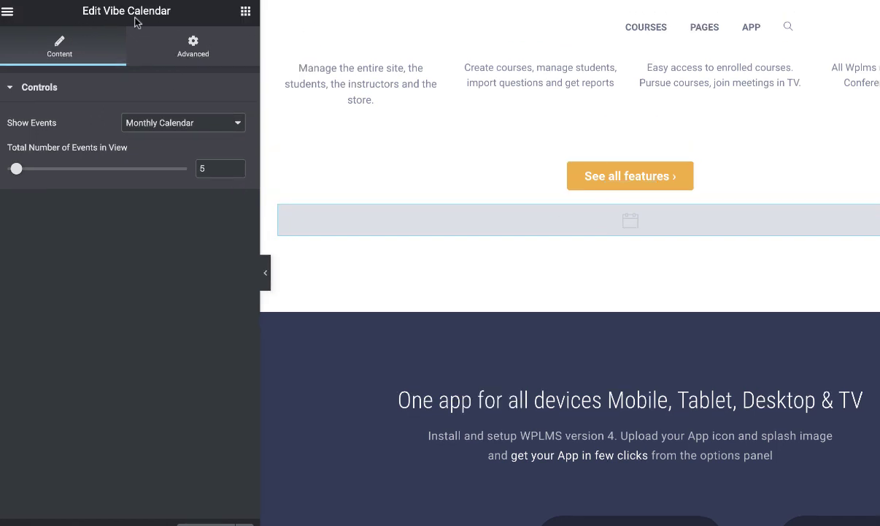
{"action": "left_click", "coordinate": [244, 12]}
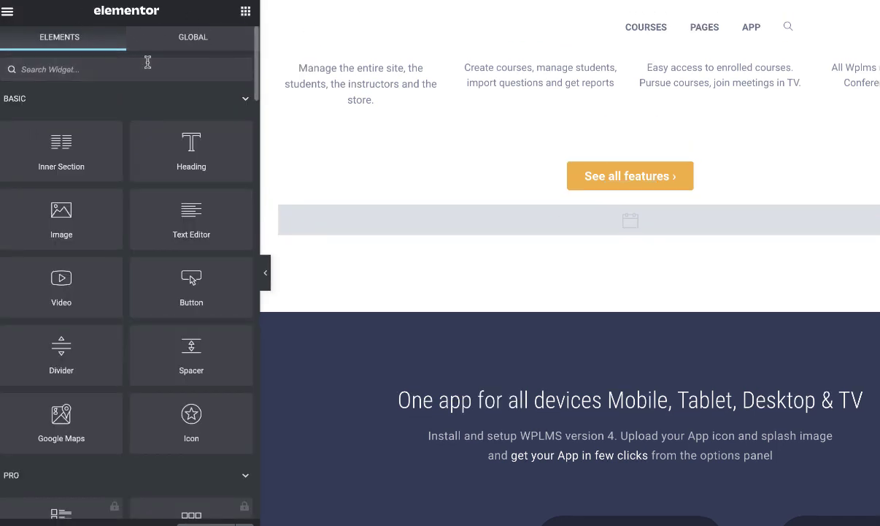
{"action": "type", "text": "calen"}
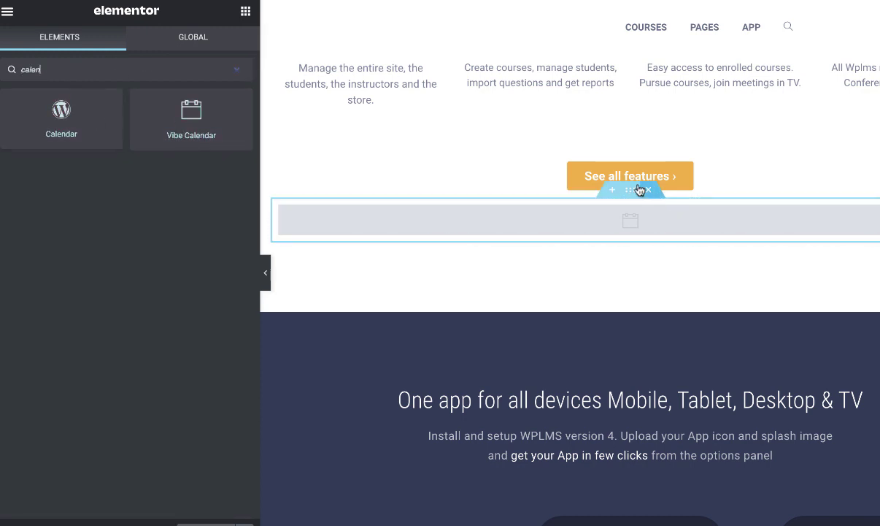
Select the Vibe Calendar widget below the See all features button and set Show Events to List
{"action": "left_click", "coordinate": [640, 190]}
{"action": "left_click", "coordinate": [173, 124]}
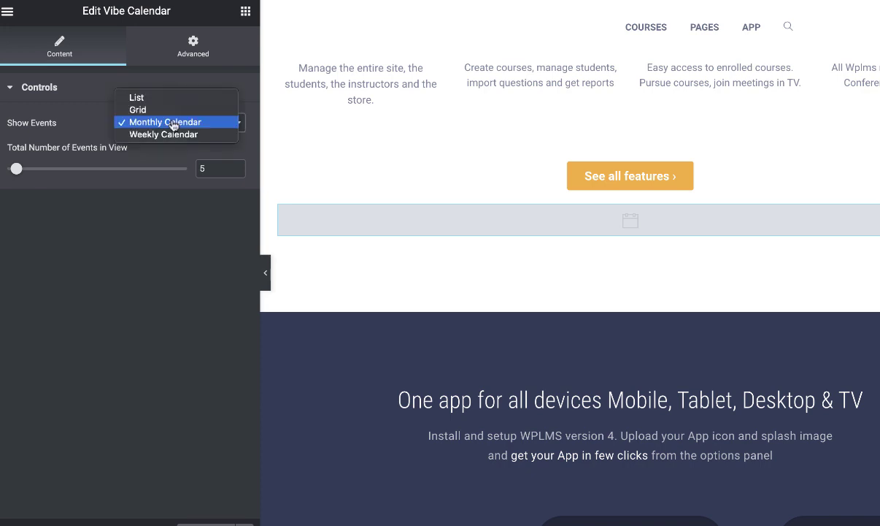
{"action": "left_click", "coordinate": [136, 97]}
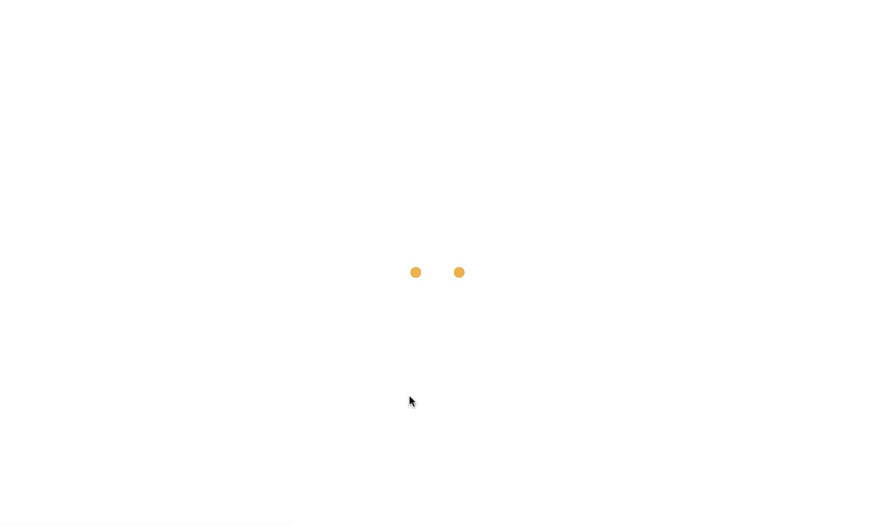
Examine the event list on the published home page, checking the Yoga class entry's dates, times and title
{"action": "scroll", "coordinate": [409, 399], "scroll_direction": "down", "scroll_amount": 10}
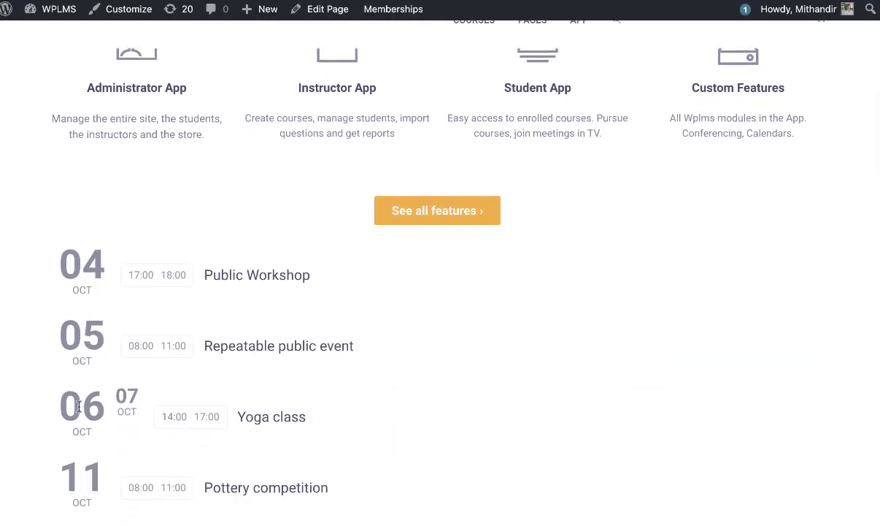
{"action": "left_click_drag", "start_coordinate": [63, 408], "coordinate": [130, 413]}
{"action": "left_click", "coordinate": [130, 410]}
{"action": "left_click_drag", "start_coordinate": [61, 409], "coordinate": [132, 415]}
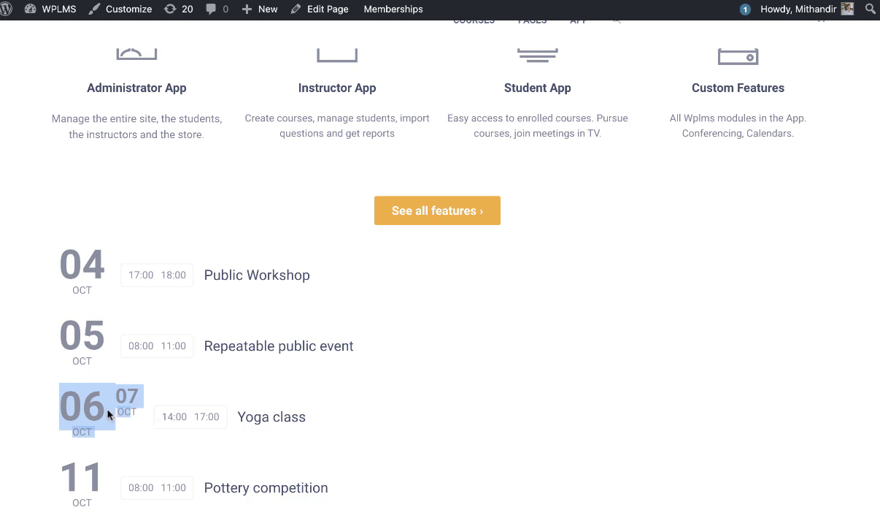
{"action": "left_click_drag", "start_coordinate": [163, 416], "coordinate": [187, 416]}
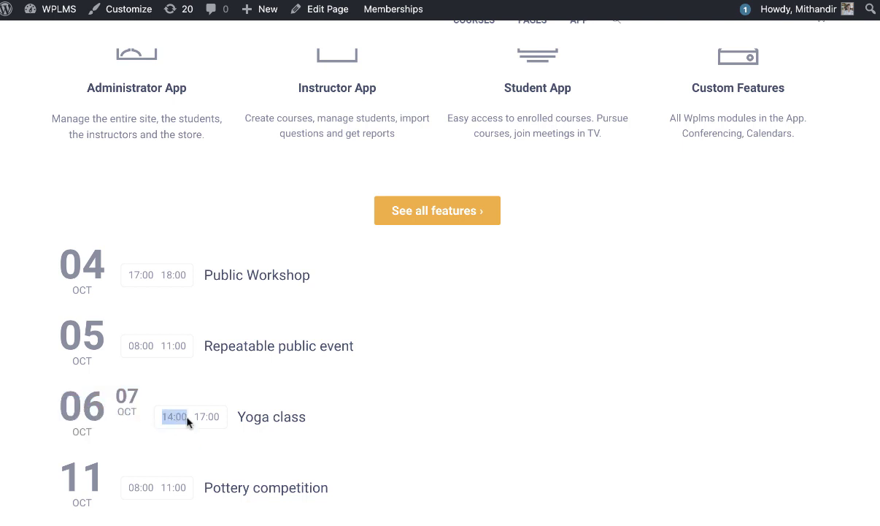
{"action": "double_click", "coordinate": [207, 416]}
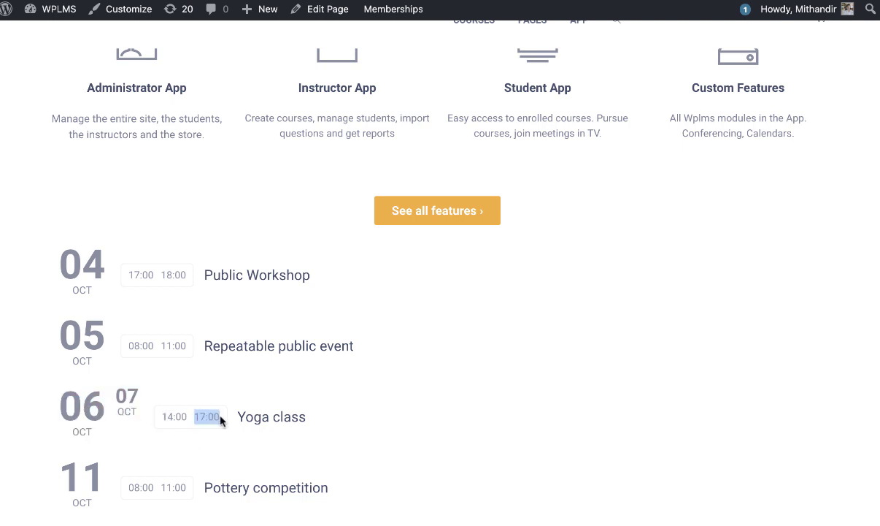
{"action": "left_click", "coordinate": [270, 422]}
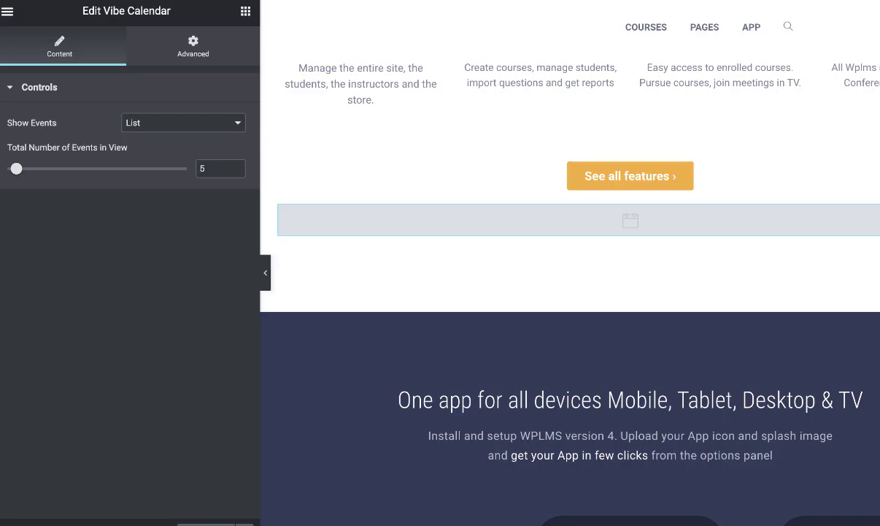
Set the Vibe Calendar widget's Show Events to Grid and reload the published home page
{"action": "left_click", "coordinate": [135, 125]}
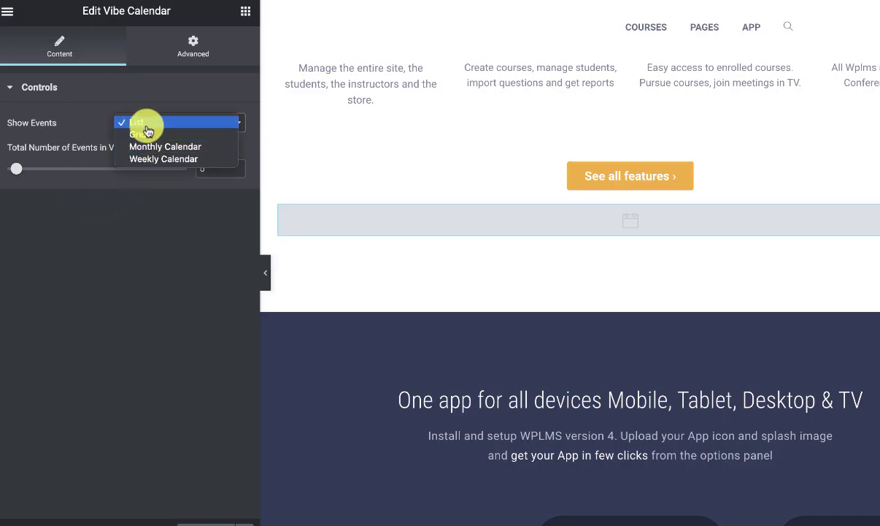
{"action": "left_click", "coordinate": [141, 134]}
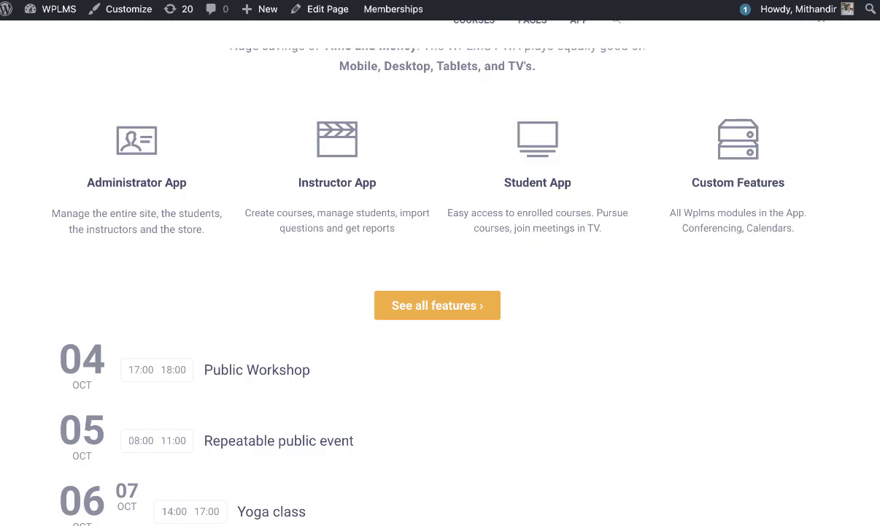
{"action": "right_click", "coordinate": [413, 258]}
{"action": "left_click", "coordinate": [447, 295]}
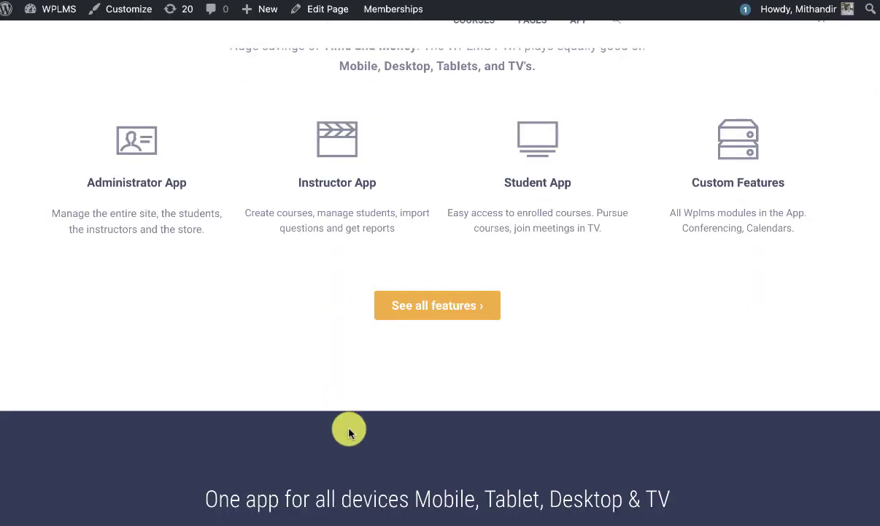
Examine the event descriptions in the home page grid, including Public Workshop, Yoga class and Pottery competition
{"action": "scroll", "coordinate": [349, 432], "scroll_direction": "up", "scroll_amount": 1}
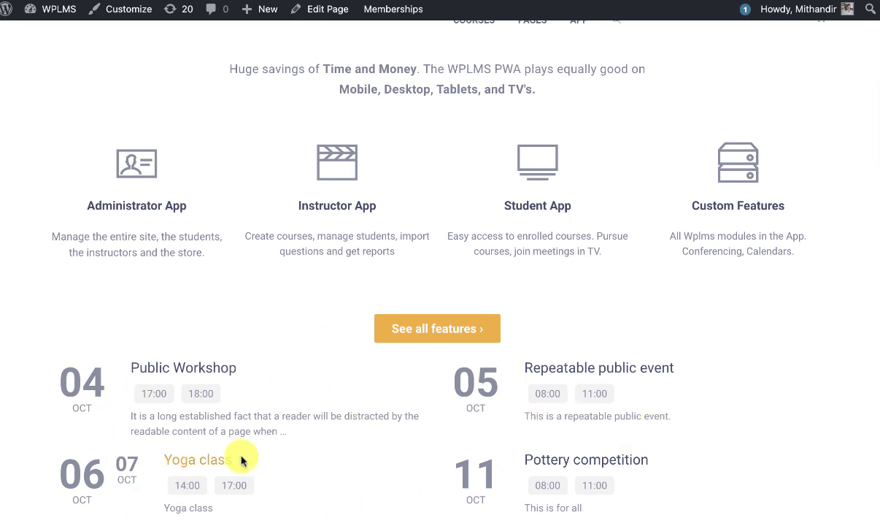
{"action": "triple_click", "coordinate": [130, 418]}
{"action": "left_click_drag", "start_coordinate": [170, 507], "coordinate": [250, 508]}
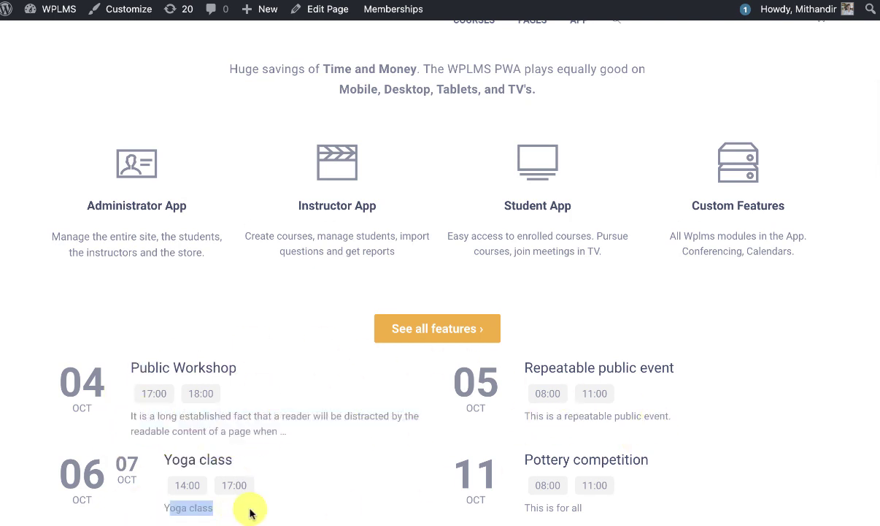
{"action": "left_click_drag", "start_coordinate": [530, 502], "coordinate": [602, 511]}
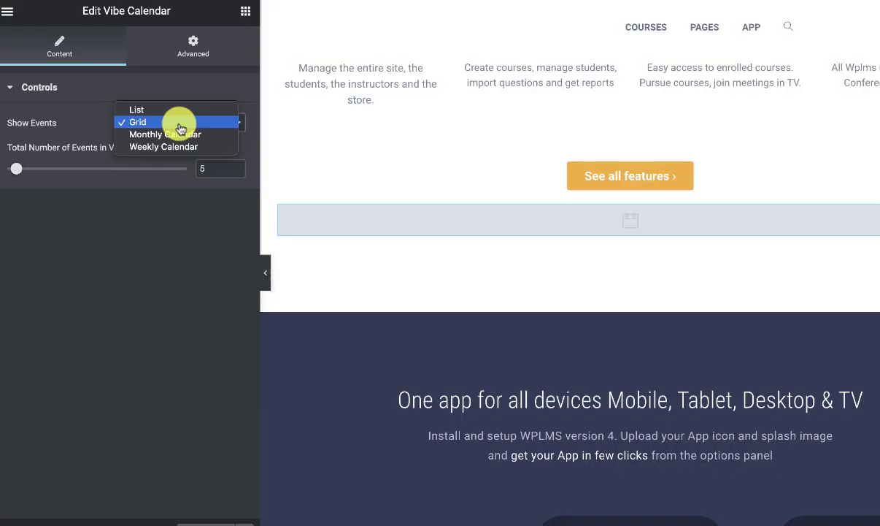
Set the Vibe Calendar widget's Show Events to Monthly Calendar and view the month on the published home page
{"action": "left_click", "coordinate": [168, 133]}
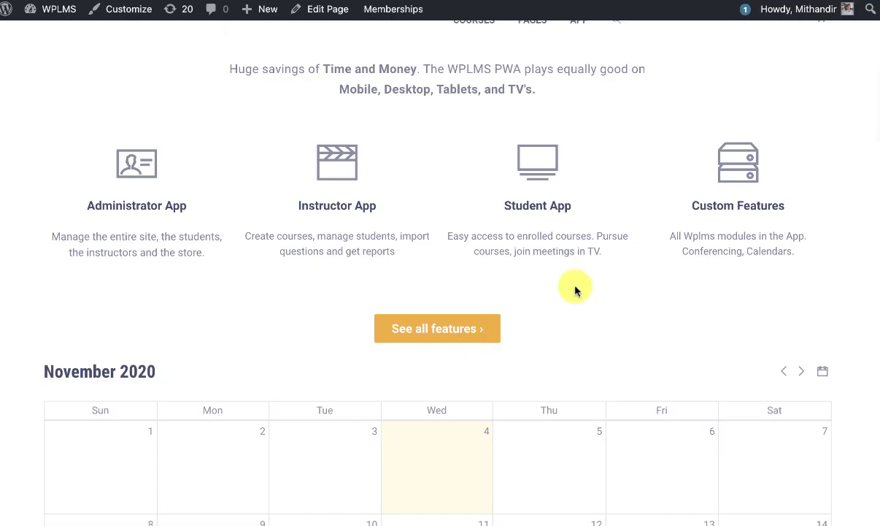
{"action": "scroll", "coordinate": [572, 286], "scroll_direction": "down", "scroll_amount": 1}
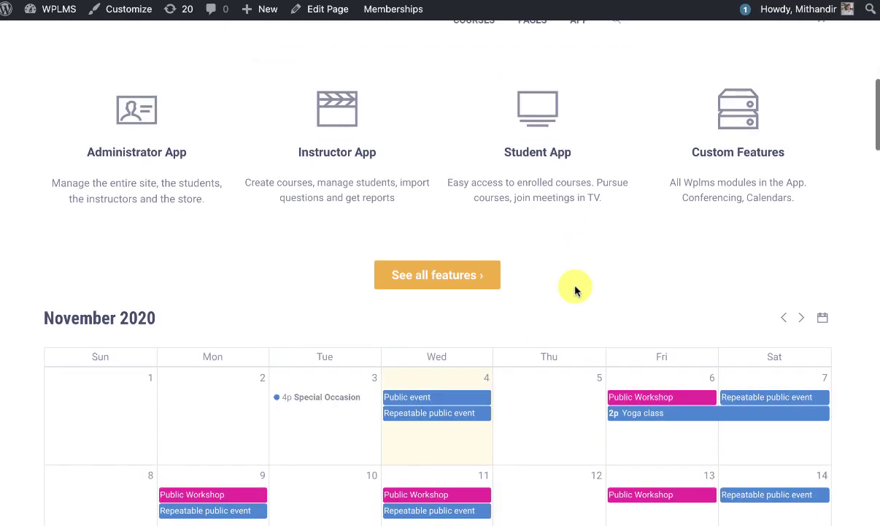
{"action": "scroll", "coordinate": [625, 294], "scroll_direction": "down", "scroll_amount": 3}
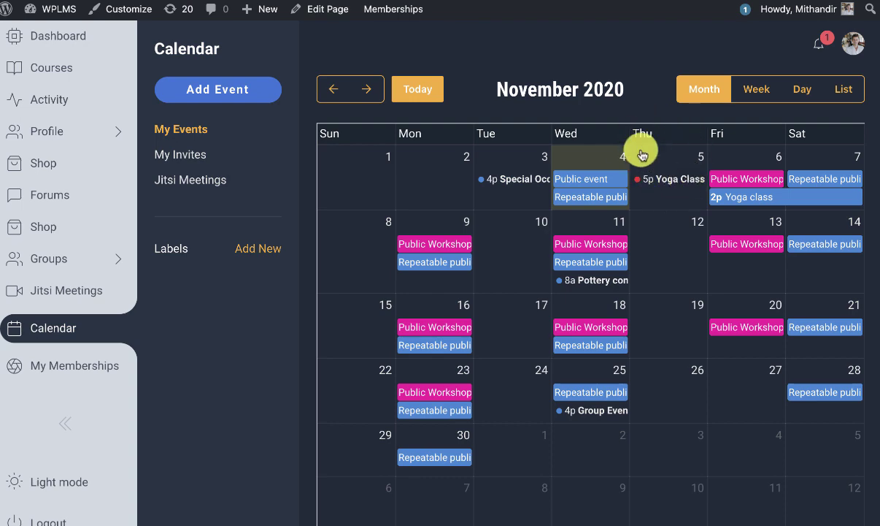
Open the November 5 Yoga Class event in the member calendar and read through its details
{"action": "left_click", "coordinate": [664, 187]}
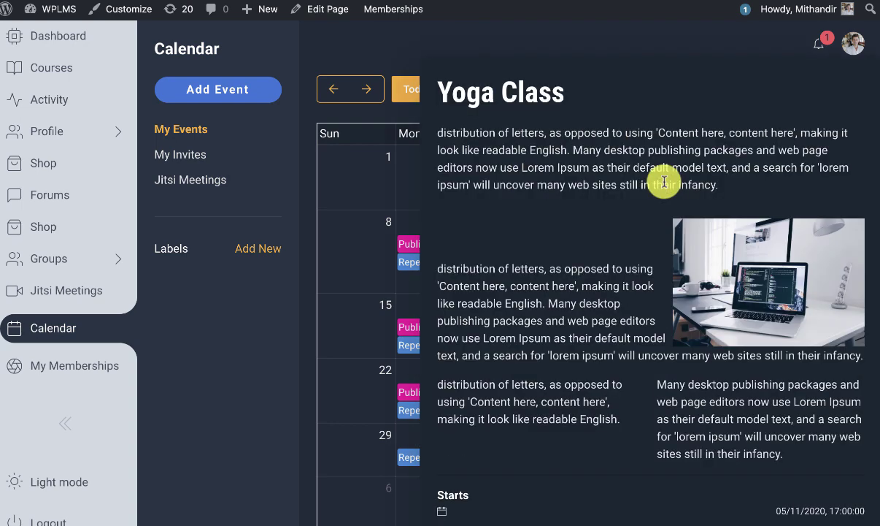
{"action": "scroll", "coordinate": [648, 452], "scroll_direction": "down", "scroll_amount": 1}
{"action": "scroll", "coordinate": [648, 453], "scroll_direction": "down", "scroll_amount": 1}
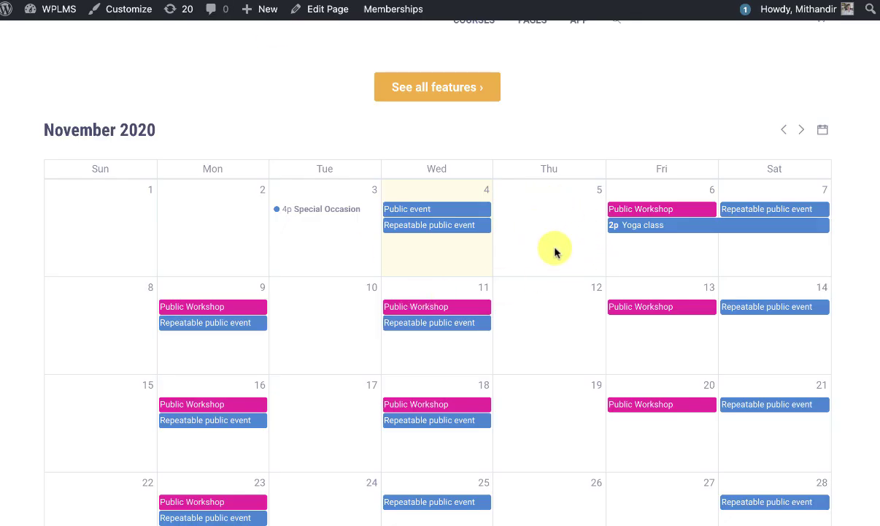
Open a Public Workshop event in the home page's monthly calendar, review its summary and dates, and view its full details
{"action": "scroll", "coordinate": [555, 252], "scroll_direction": "down", "scroll_amount": 4}
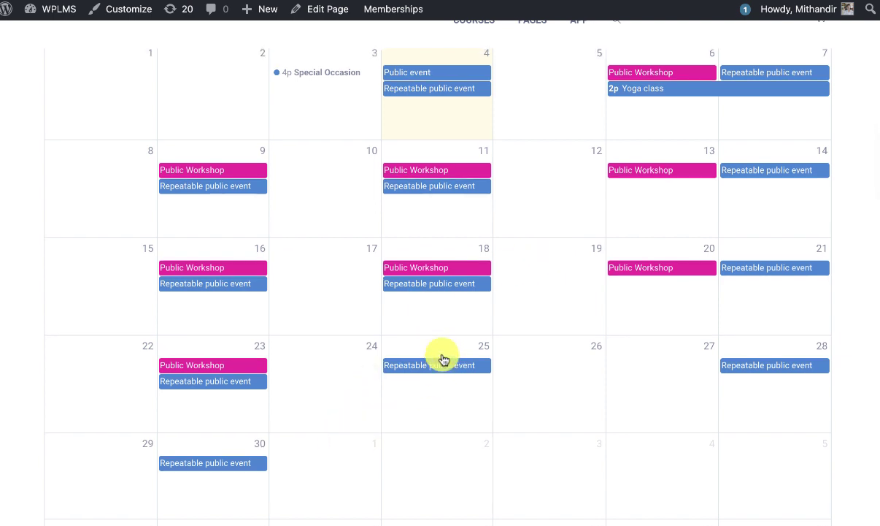
{"action": "scroll", "coordinate": [442, 360], "scroll_direction": "up", "scroll_amount": 3}
{"action": "left_click", "coordinate": [437, 358]}
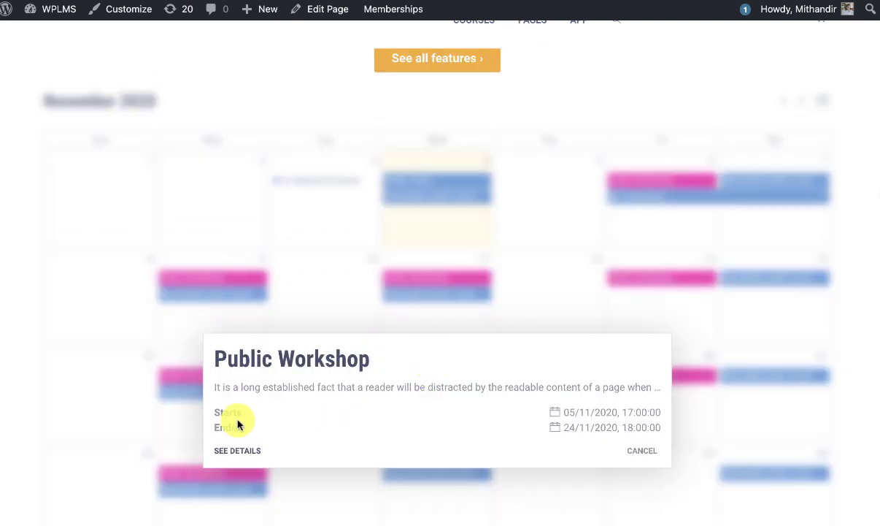
{"action": "scroll", "coordinate": [263, 448], "scroll_direction": "down", "scroll_amount": 2}
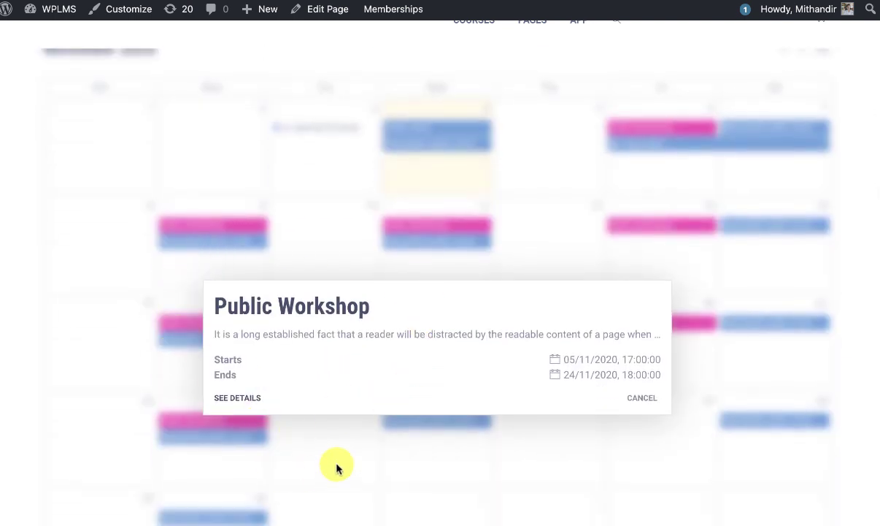
{"action": "left_click_drag", "start_coordinate": [224, 335], "coordinate": [340, 332]}
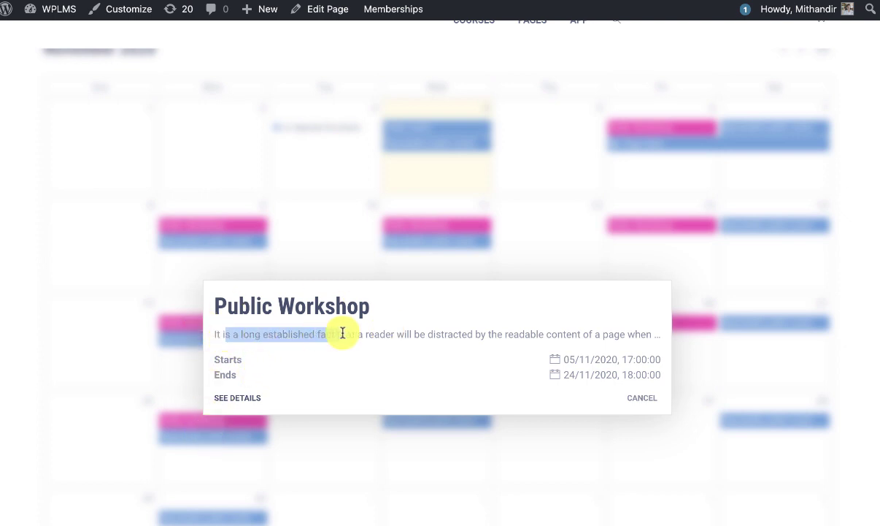
{"action": "left_click_drag", "start_coordinate": [221, 360], "coordinate": [261, 375]}
{"action": "left_click", "coordinate": [271, 379]}
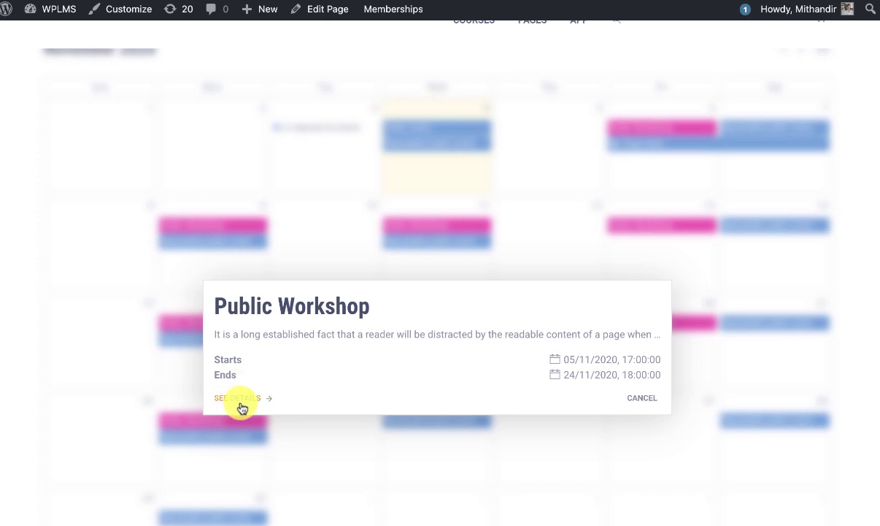
{"action": "left_click", "coordinate": [256, 402]}
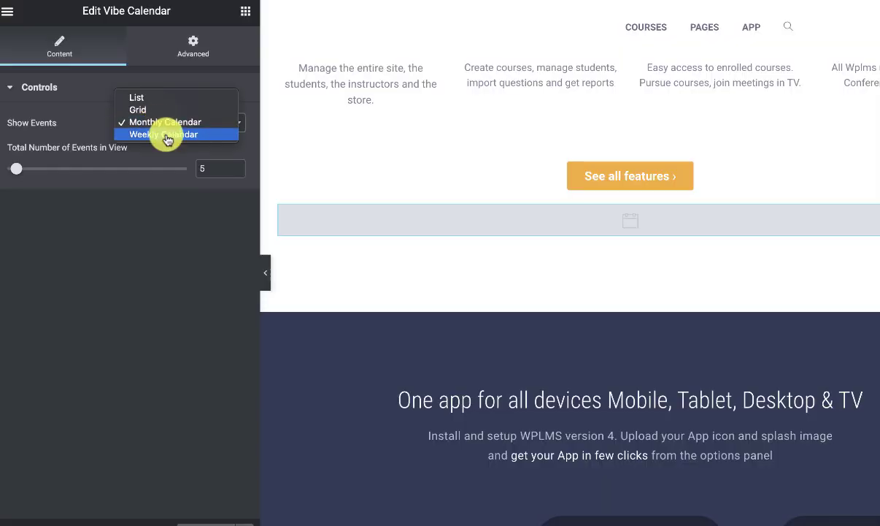
Set the Vibe Calendar widget's Show Events to Weekly Calendar and check the Special Occasion event on the home page
{"action": "left_click", "coordinate": [167, 137]}
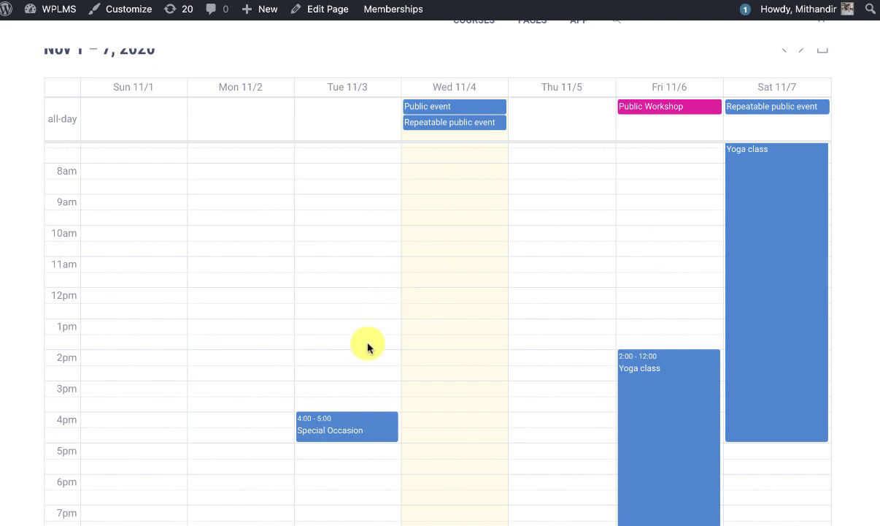
{"action": "left_click", "coordinate": [343, 431]}
{"action": "left_click", "coordinate": [506, 404]}
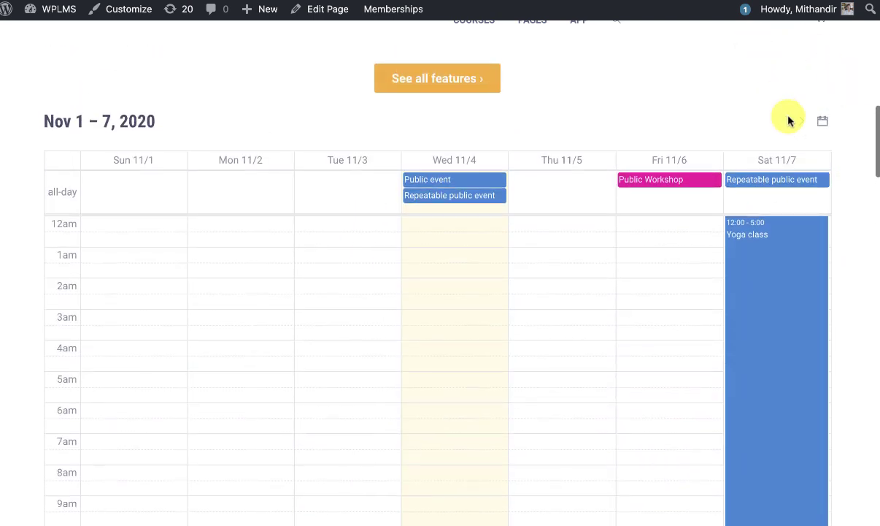
Move the weekly calendar to the following week and check the Pottery competition and Friday Public Workshop events
{"action": "left_click", "coordinate": [800, 121]}
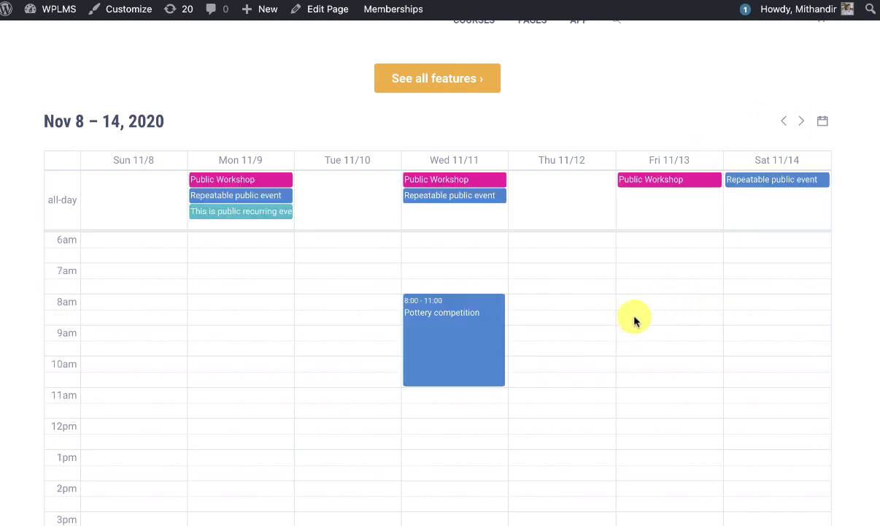
{"action": "left_click", "coordinate": [449, 332]}
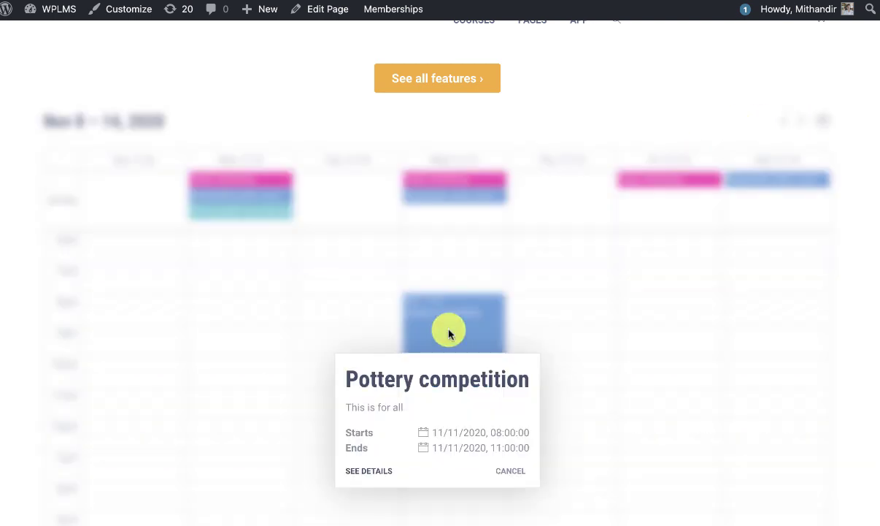
{"action": "left_click", "coordinate": [511, 470]}
{"action": "left_click", "coordinate": [686, 180]}
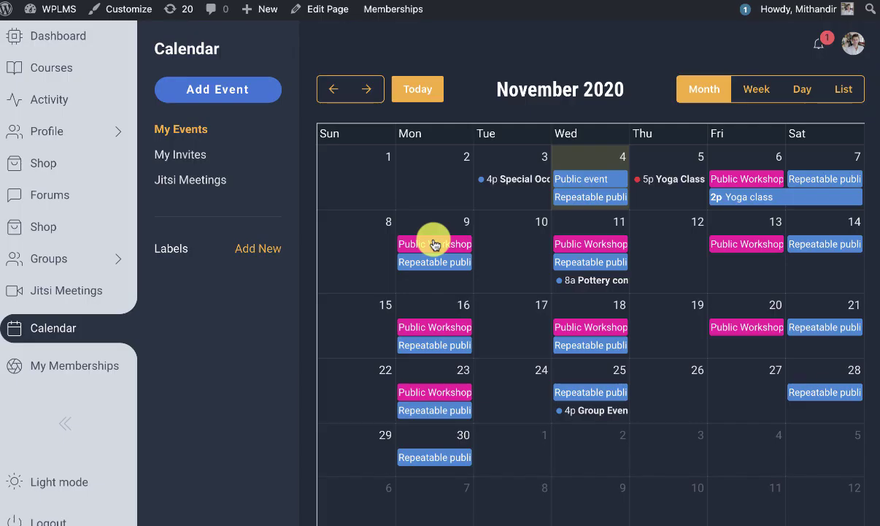